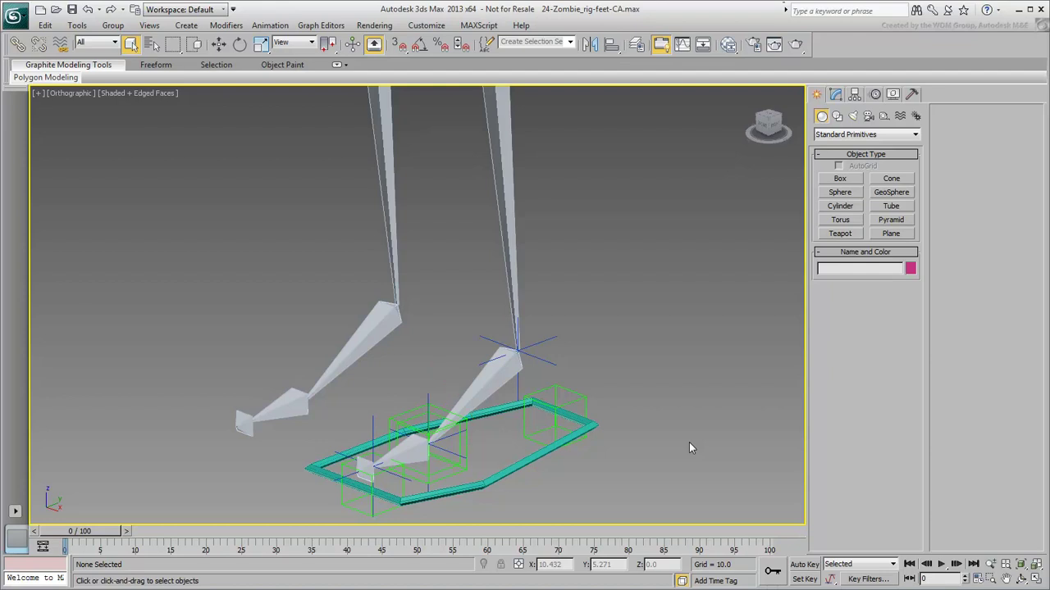
Select zombie_l_Foot_ctrl and test that moving and rotating it drives the leg.
left_click(500, 476)
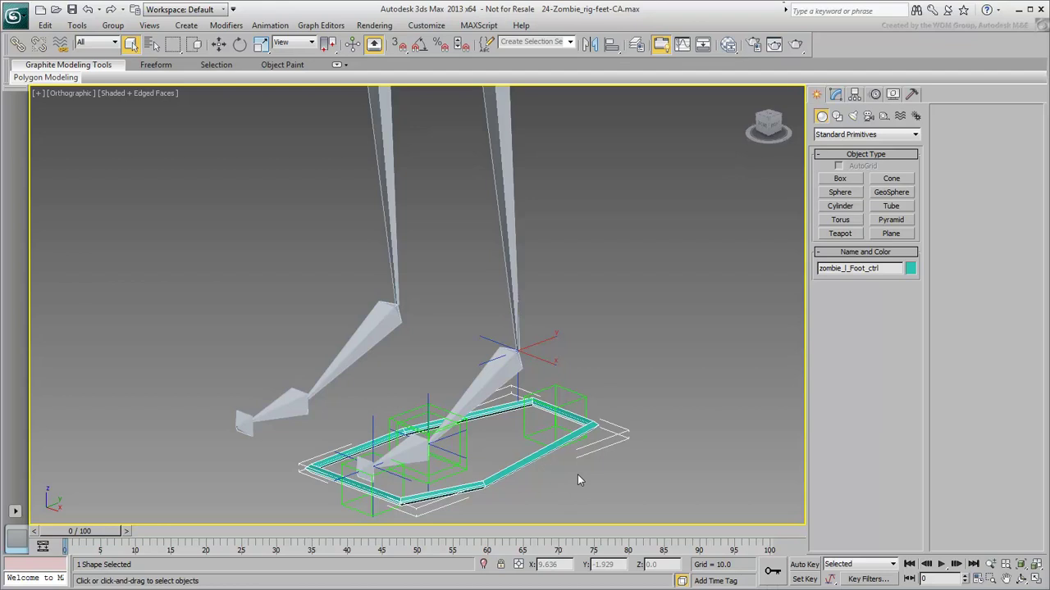
middle_click_drag(577, 474, 560, 444)
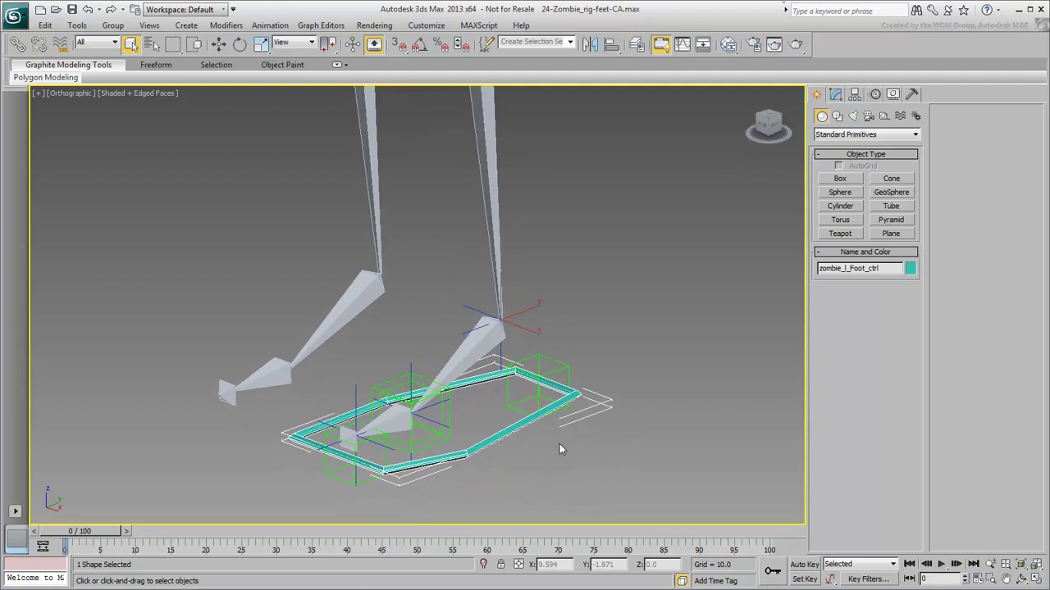
right_click(582, 448)
left_click(603, 456)
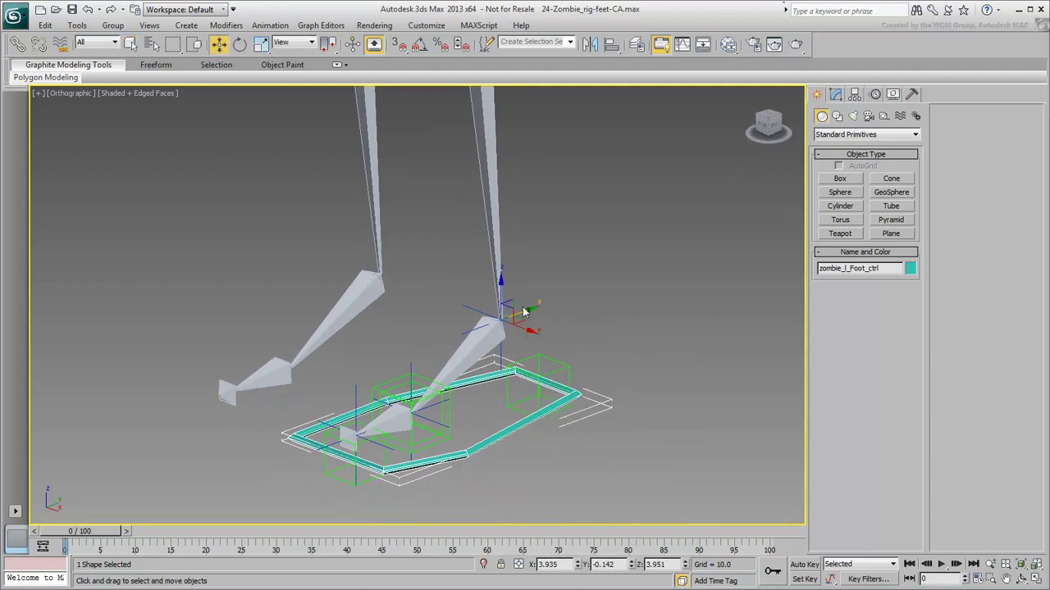
left_click_drag(514, 301, 503, 325)
right_click(486, 307)
right_click(486, 306)
left_click(504, 325)
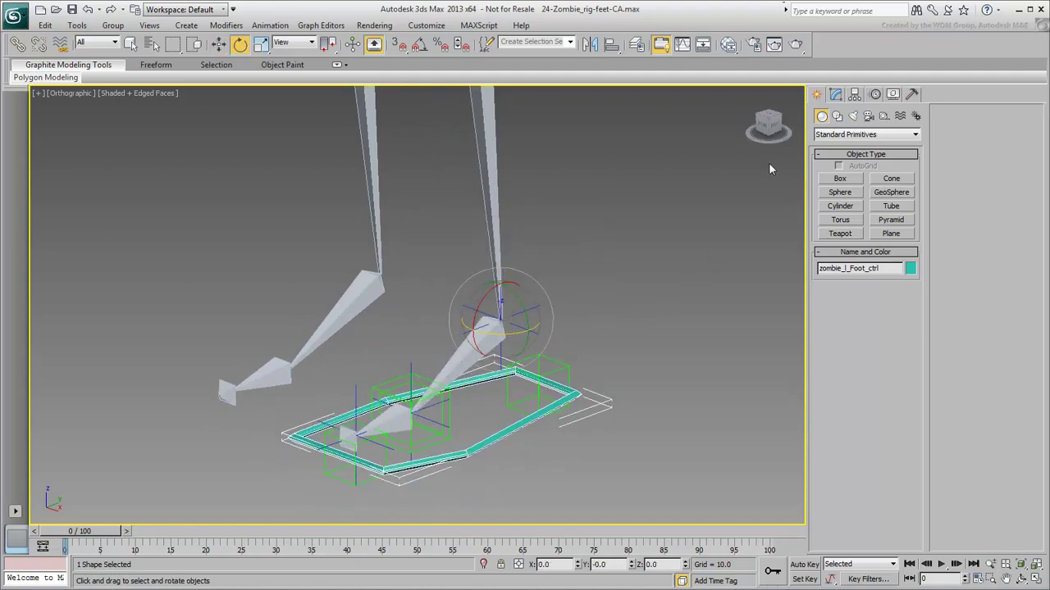
Apply an Attribute Holder modifier to zombie_l_Foot_ctrl from the Modifier List, then return to Select Object.
left_click(834, 93)
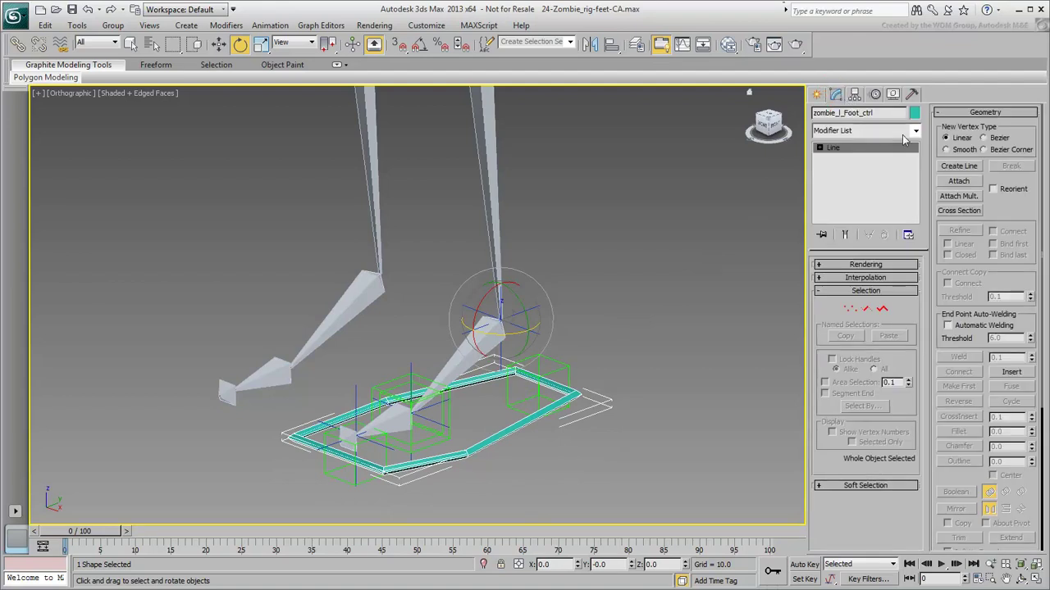
left_click(910, 132)
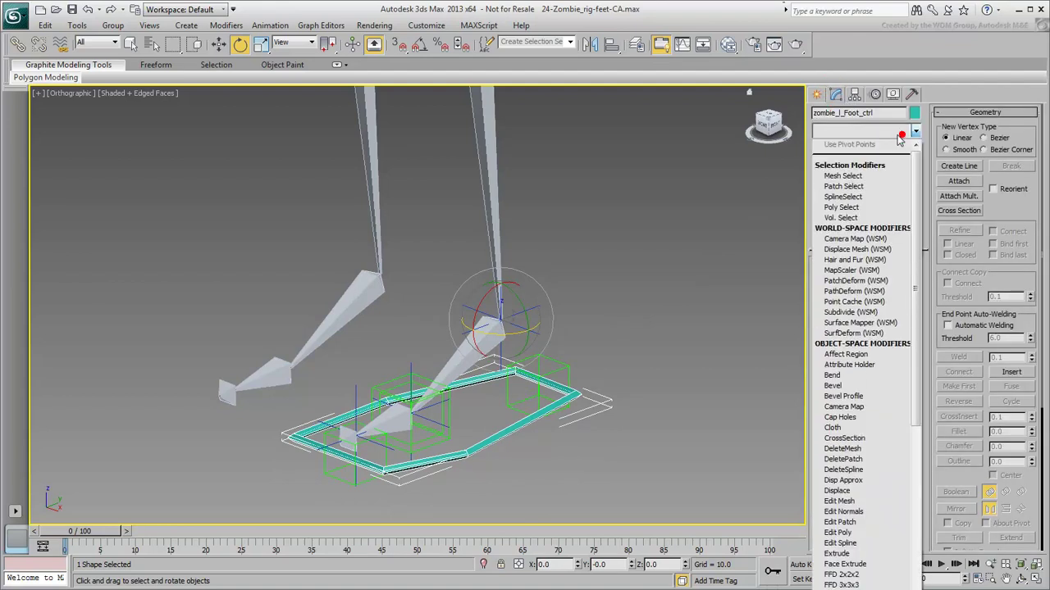
left_click(853, 366)
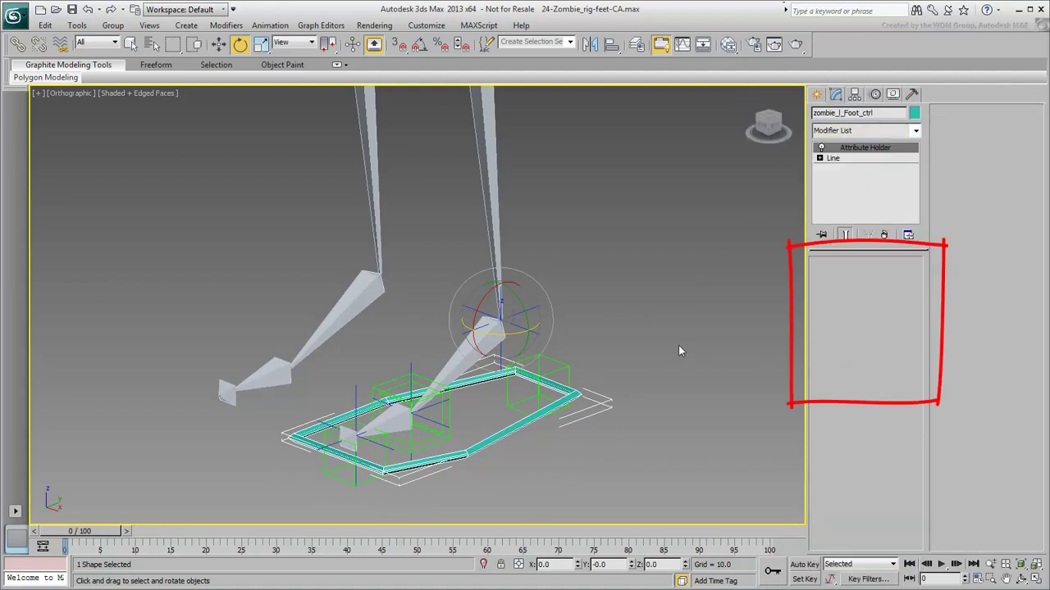
middle_click_drag(657, 345, 720, 298)
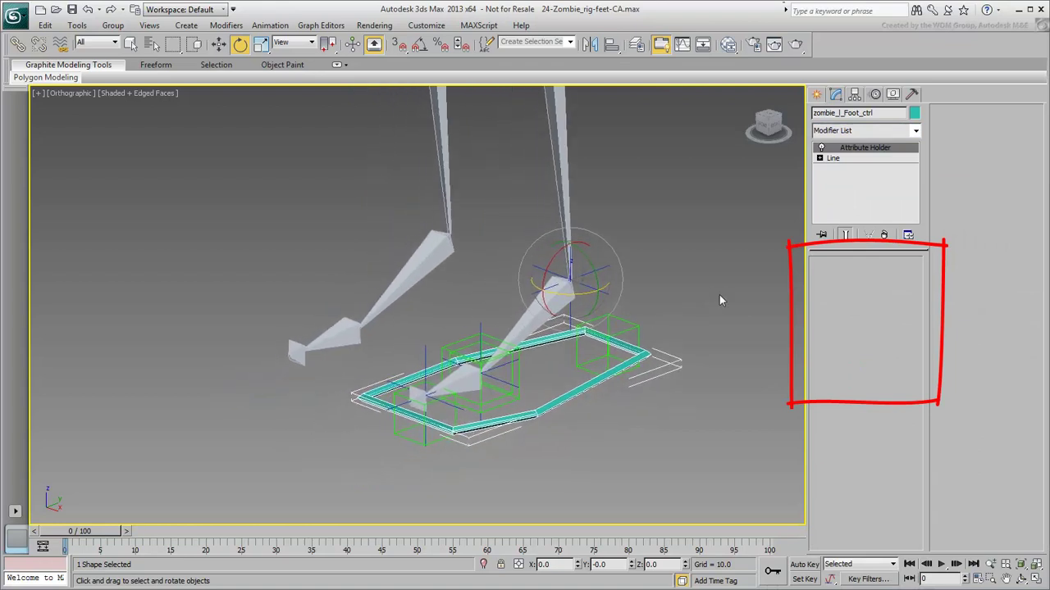
left_click(131, 44)
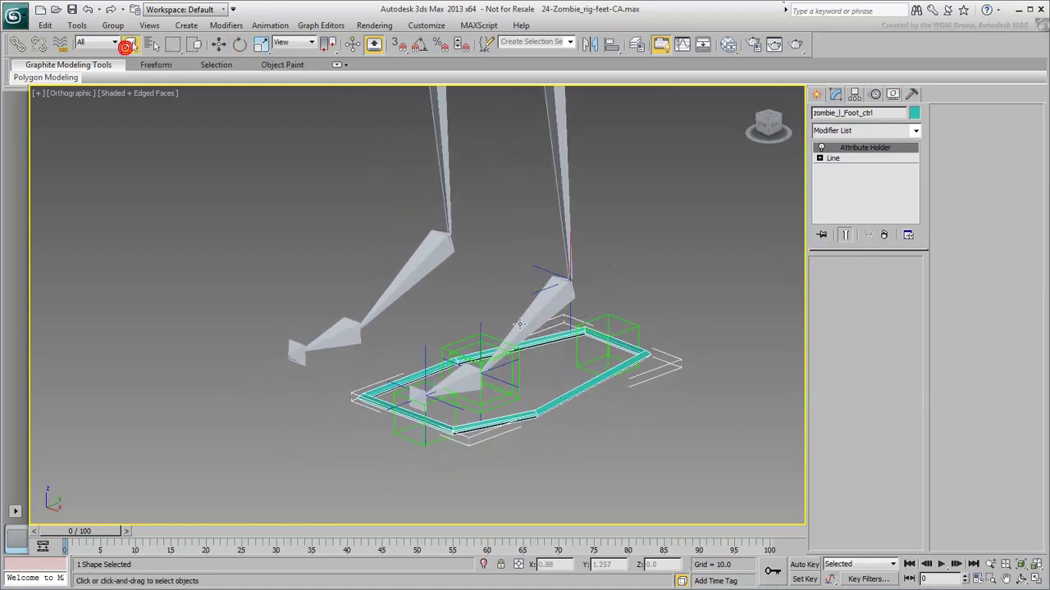
middle_click_drag(587, 399, 588, 398, "alt")
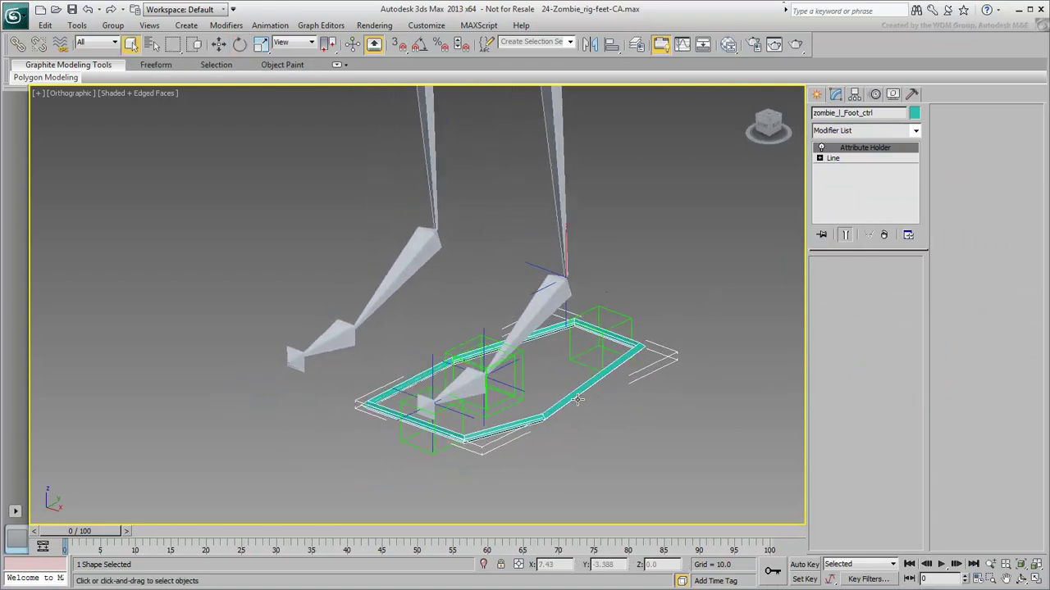
Open the Parameter Editor (Alt+1) with Add to Type kept on the selected object's current modifier.
left_click(271, 26)
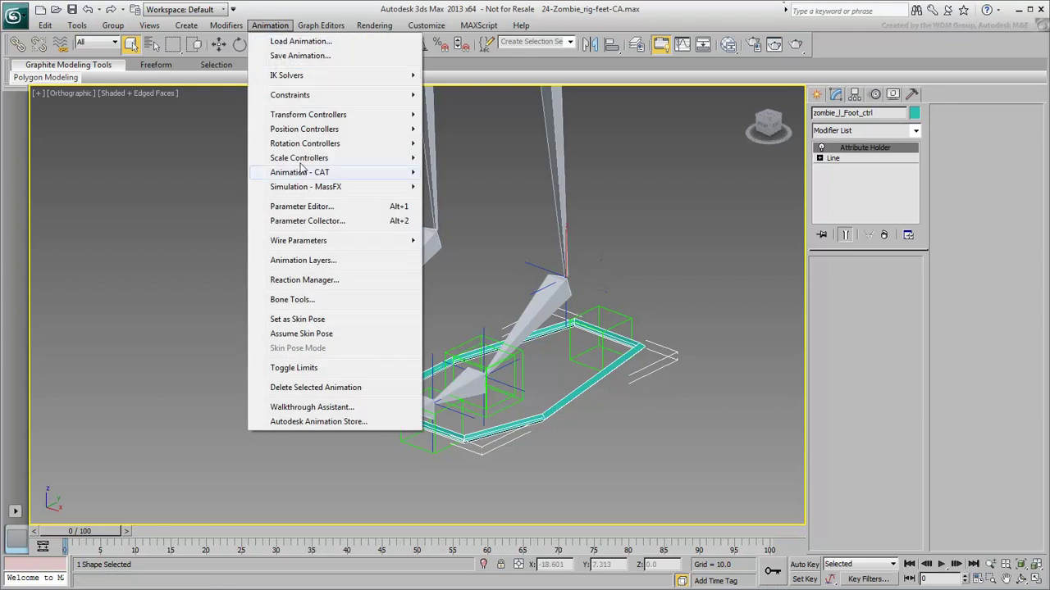
left_click(310, 207)
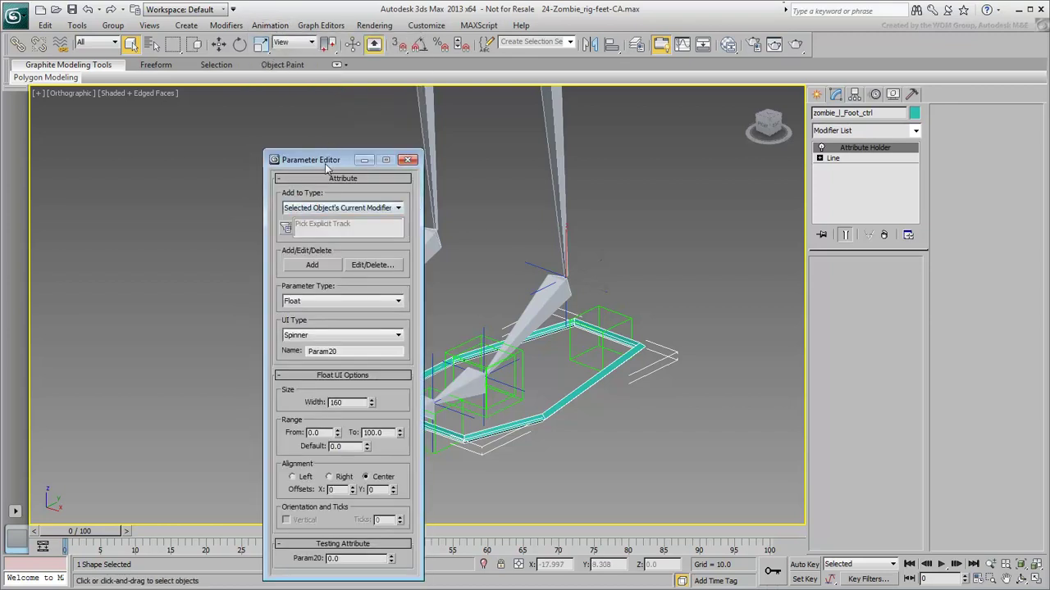
left_click_drag(327, 156, 160, 115)
key("alt+1")
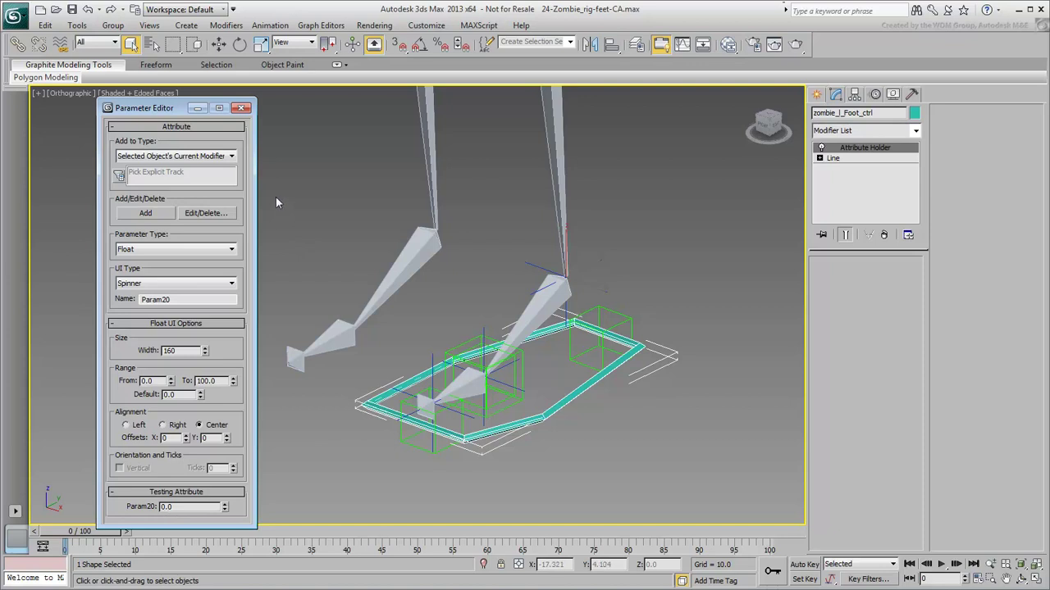
left_click(232, 155)
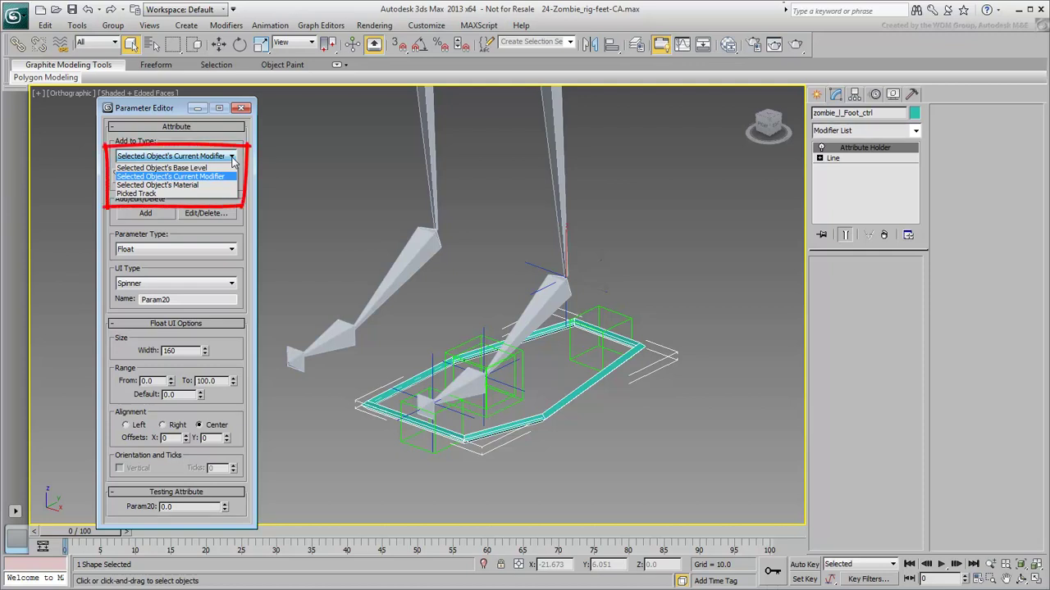
left_click(232, 157)
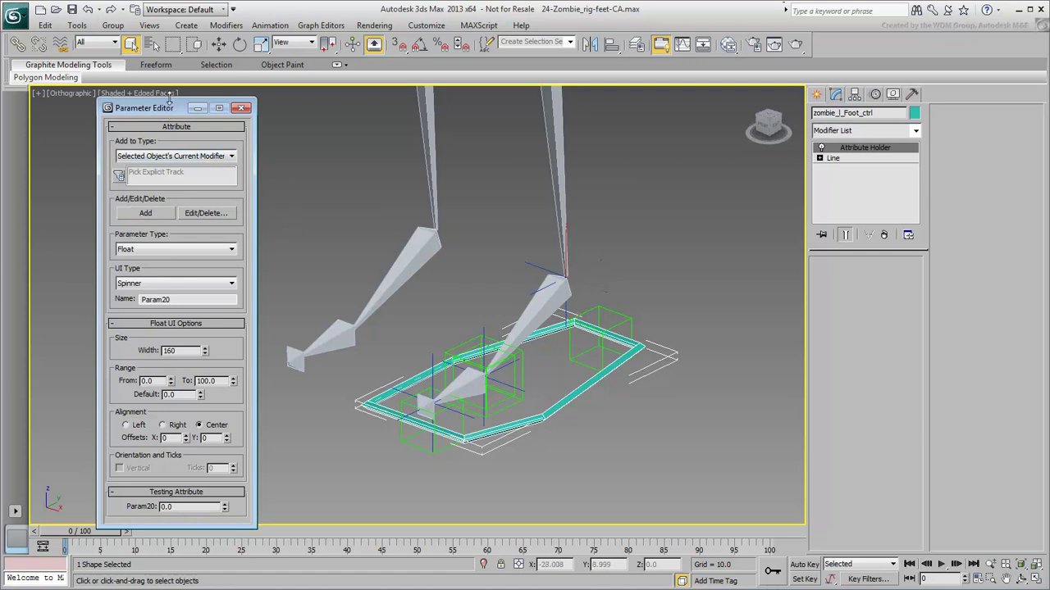
Preview the Boolean and Color parameter types, then set the parameter type back to Float.
left_click_drag(170, 100, 170, 87)
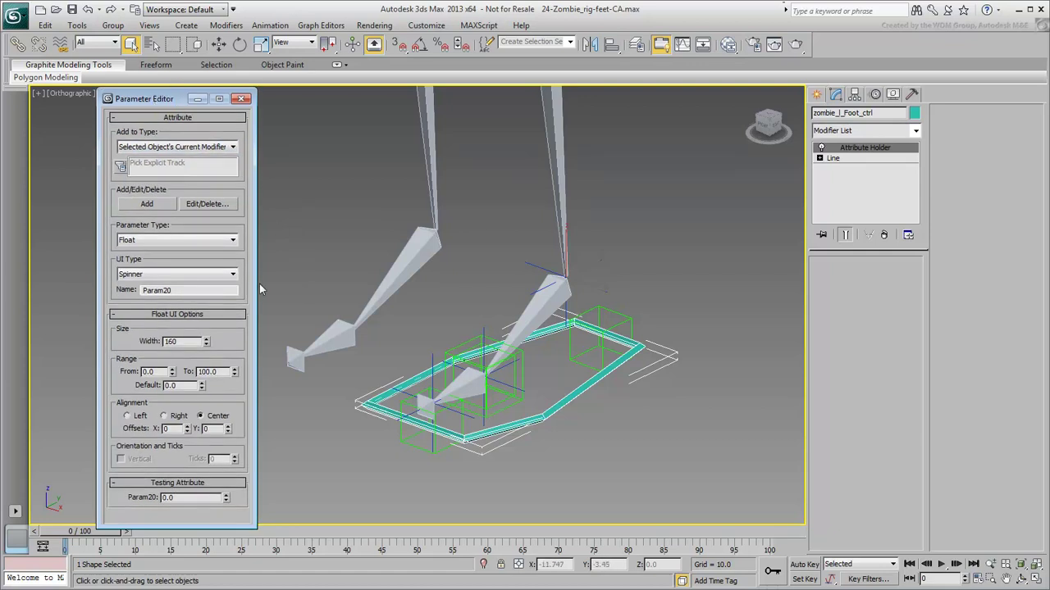
left_click(233, 239)
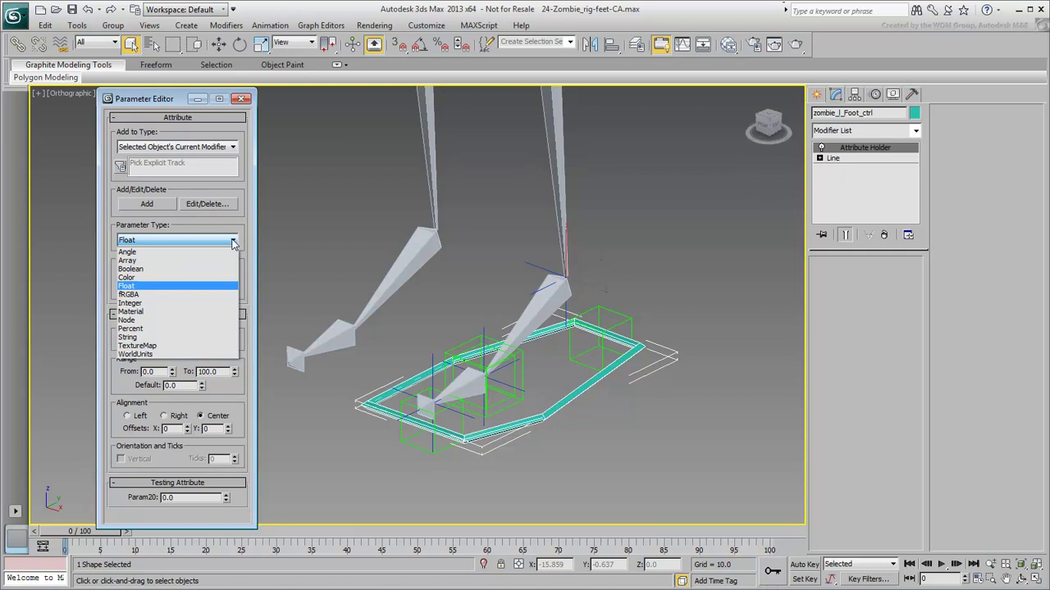
left_click(184, 270)
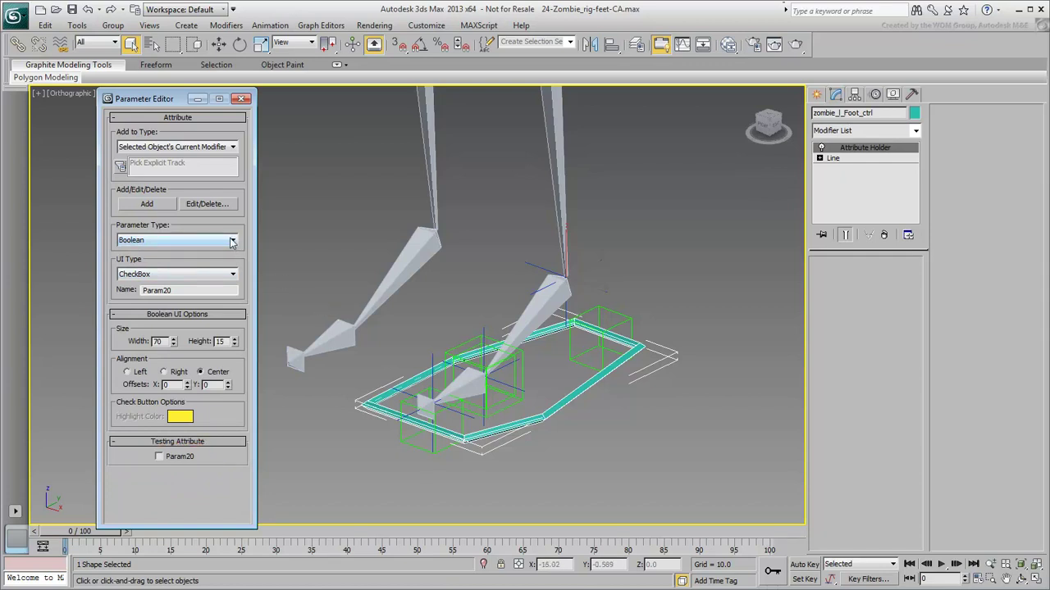
left_click(232, 241)
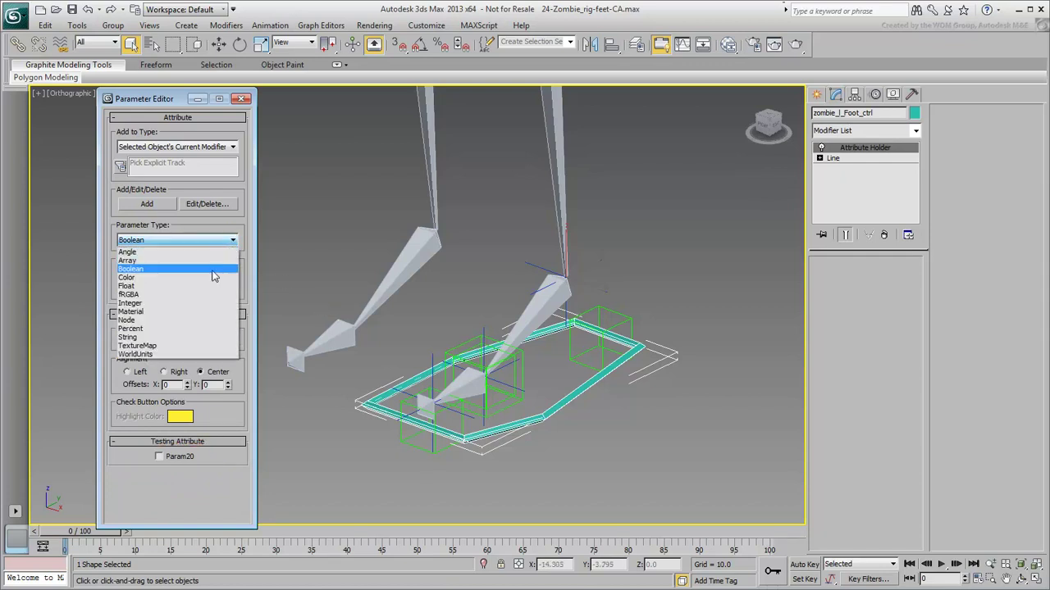
left_click(211, 278)
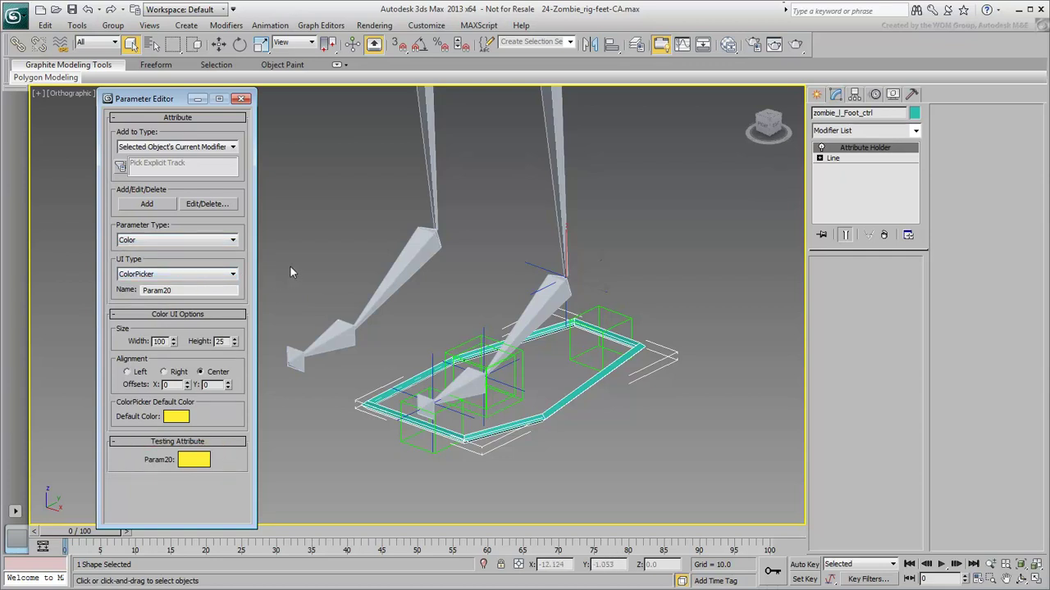
left_click(233, 240)
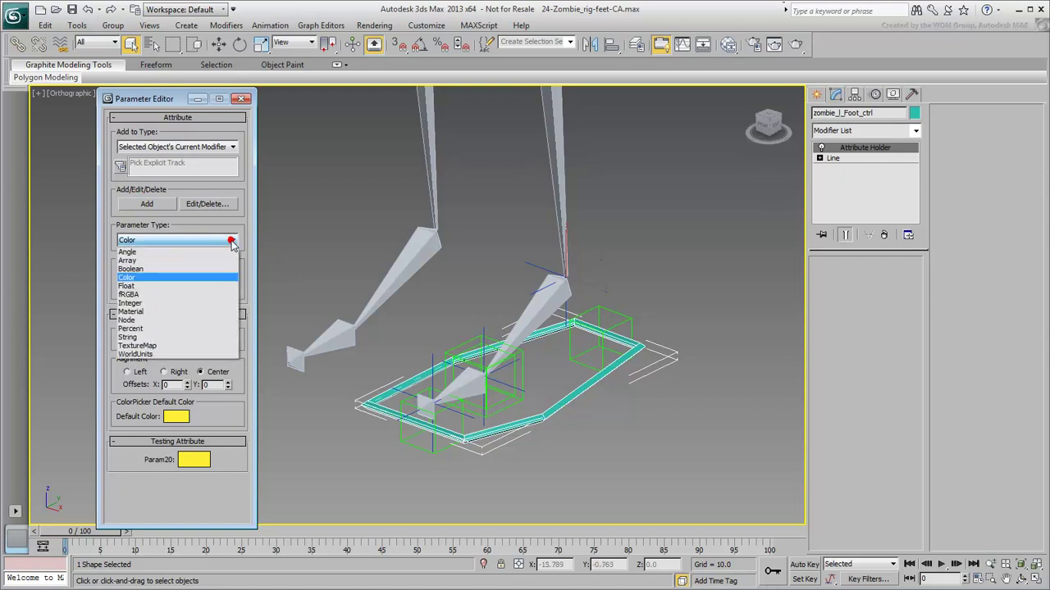
left_click(202, 285)
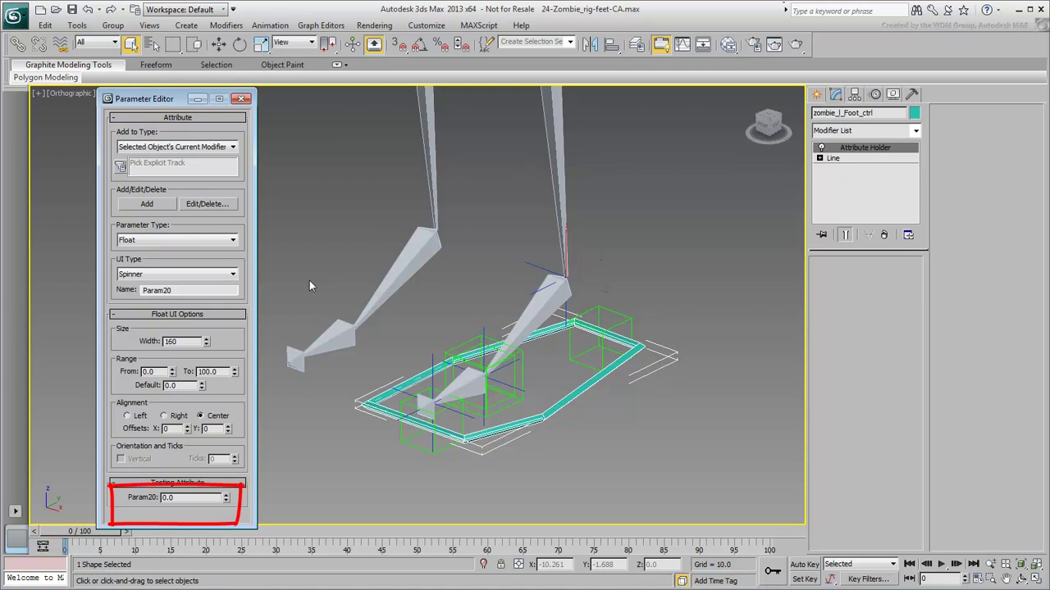
Set the float's UI Type to Spinner and test Param20, leaving it at 0.0.
left_click(233, 275)
left_click(228, 294)
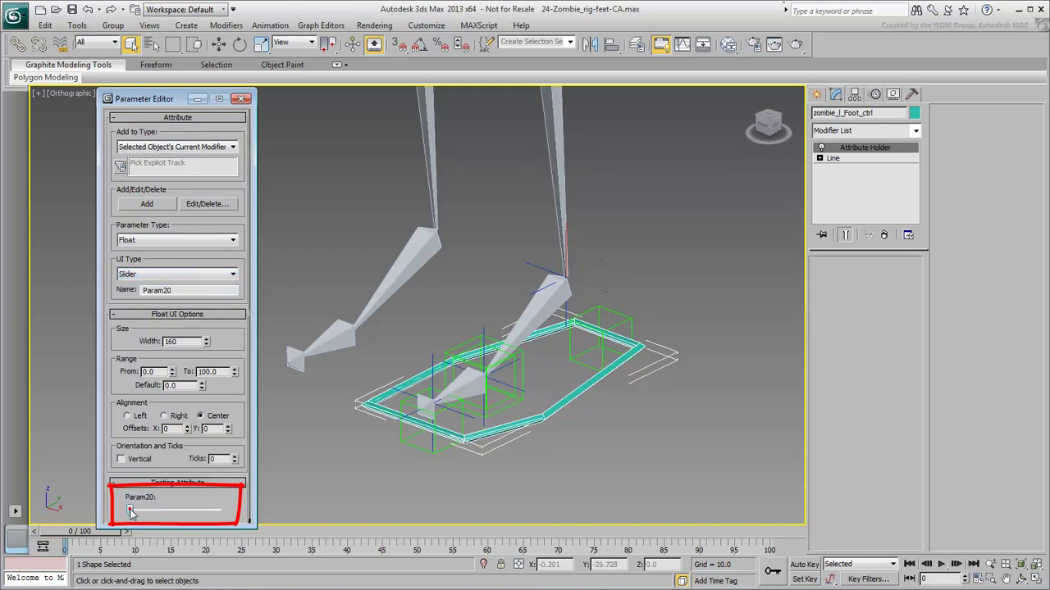
mouse_move(130, 510)
left_mouse_down()
mouse_move(230, 513)
mouse_move(115, 512)
left_mouse_up()
left_click(230, 275)
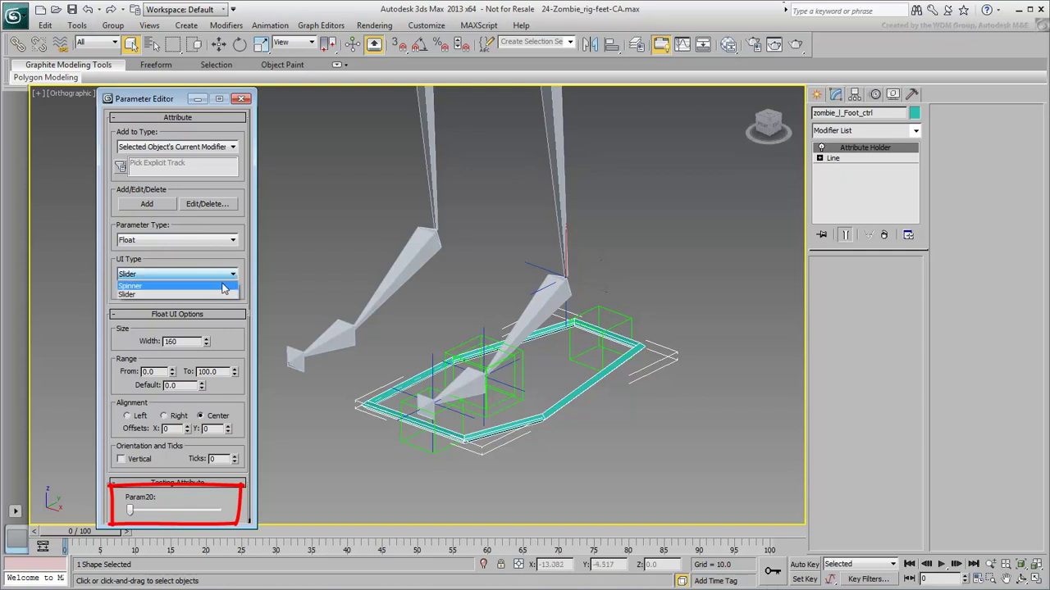
left_click(222, 287)
left_click_drag(226, 498, 220, 441)
right_click(220, 441)
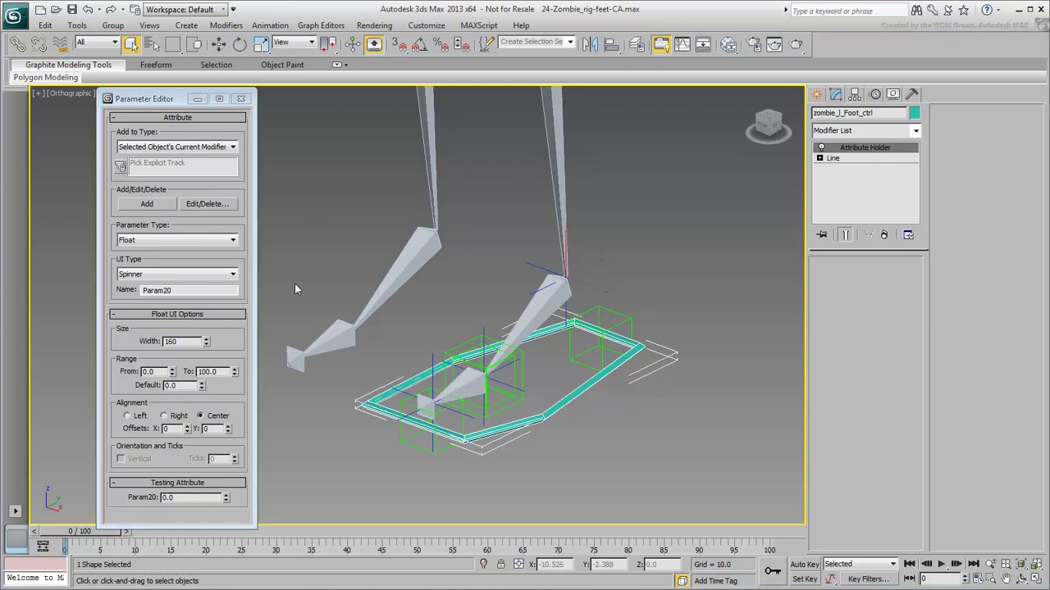
left_click(513, 376)
right_click(508, 373)
left_click(530, 398)
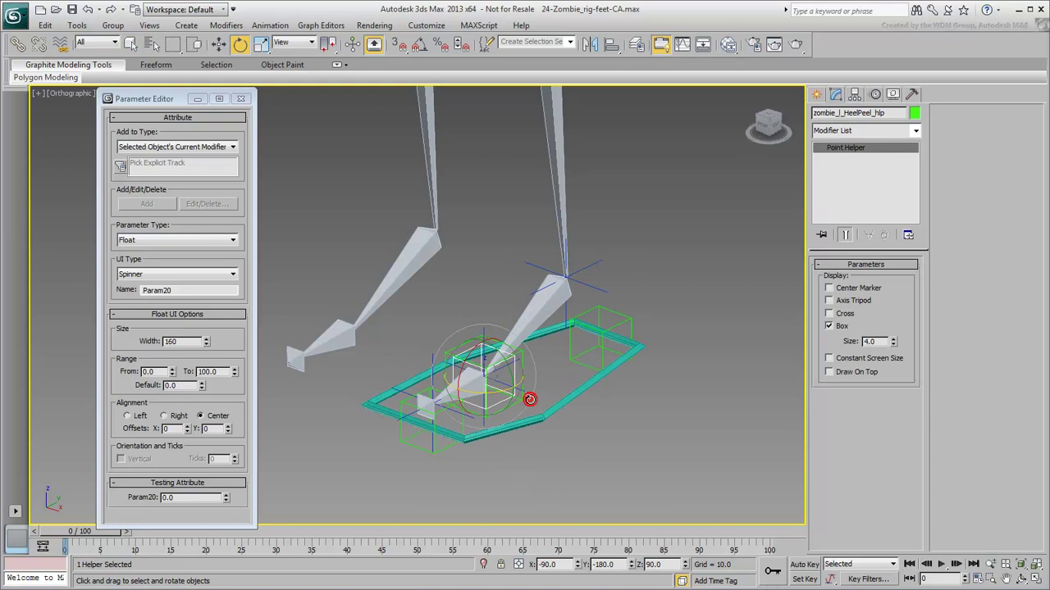
mouse_move(468, 354)
left_mouse_down()
mouse_move(492, 409)
mouse_move(436, 410)
mouse_move(492, 408)
mouse_move(465, 361)
left_mouse_up()
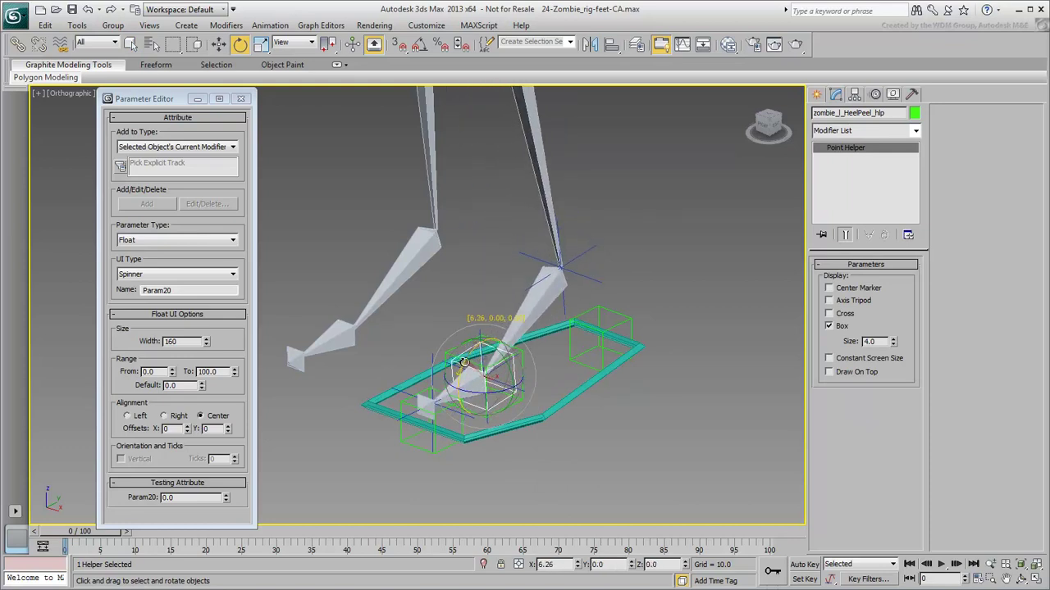
right_click(464, 362)
left_click(557, 402)
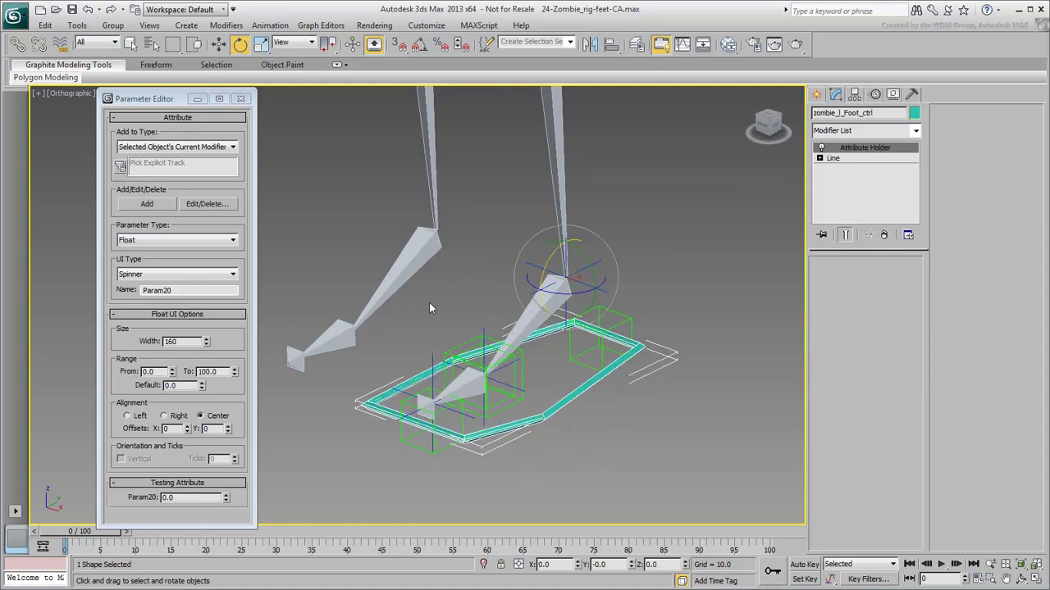
Rename the Param20 attribute to 'Heel Peel'.
left_click(212, 291)
double_click(202, 290)
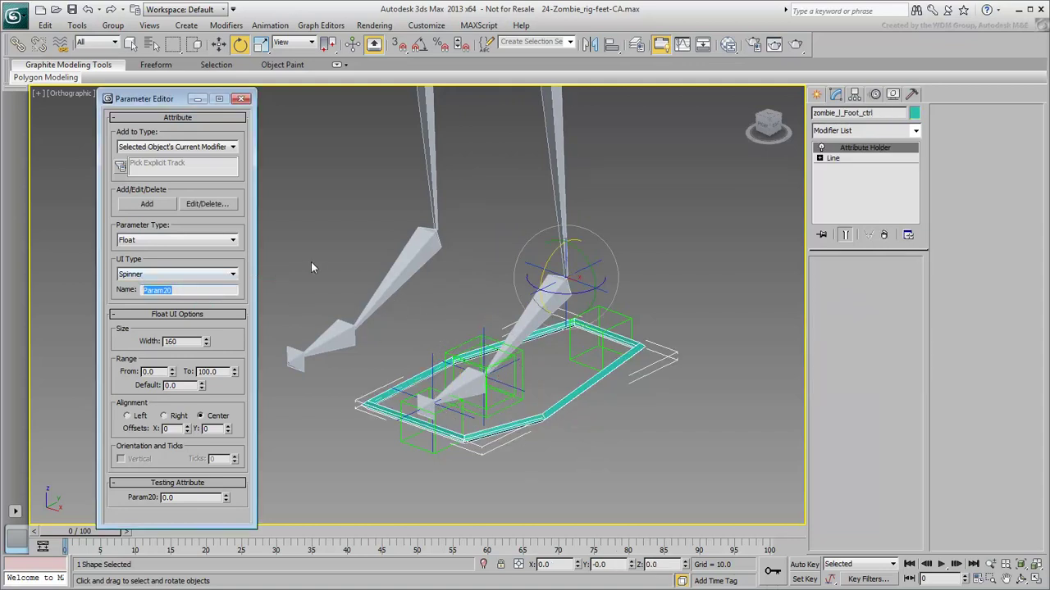
type("Heel Peel")
key("Return")
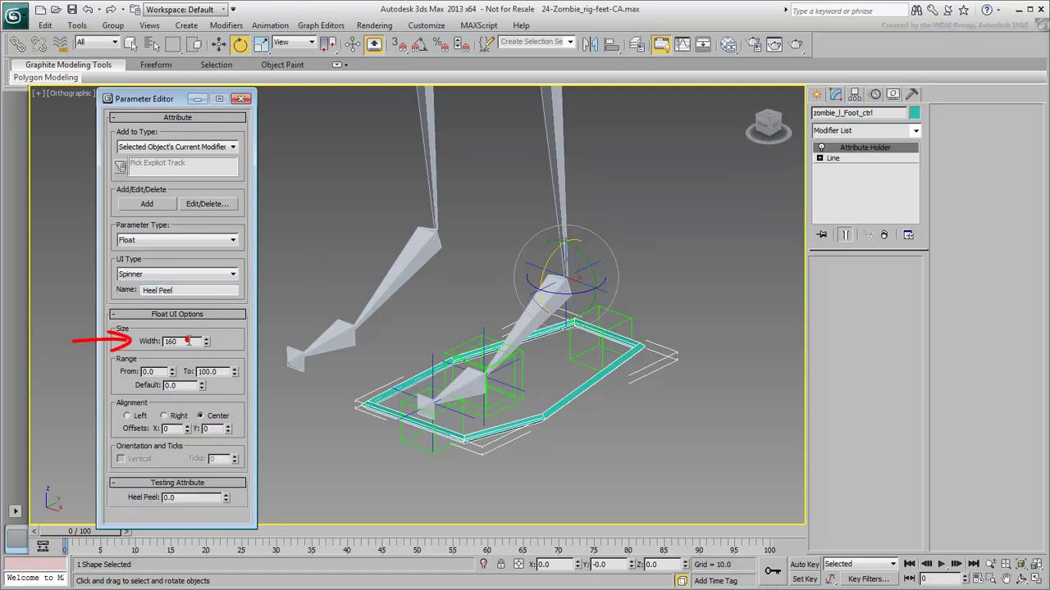
mouse_move(154, 492)
left_mouse_down()
mouse_move(237, 485)
mouse_move(154, 484)
left_mouse_up()
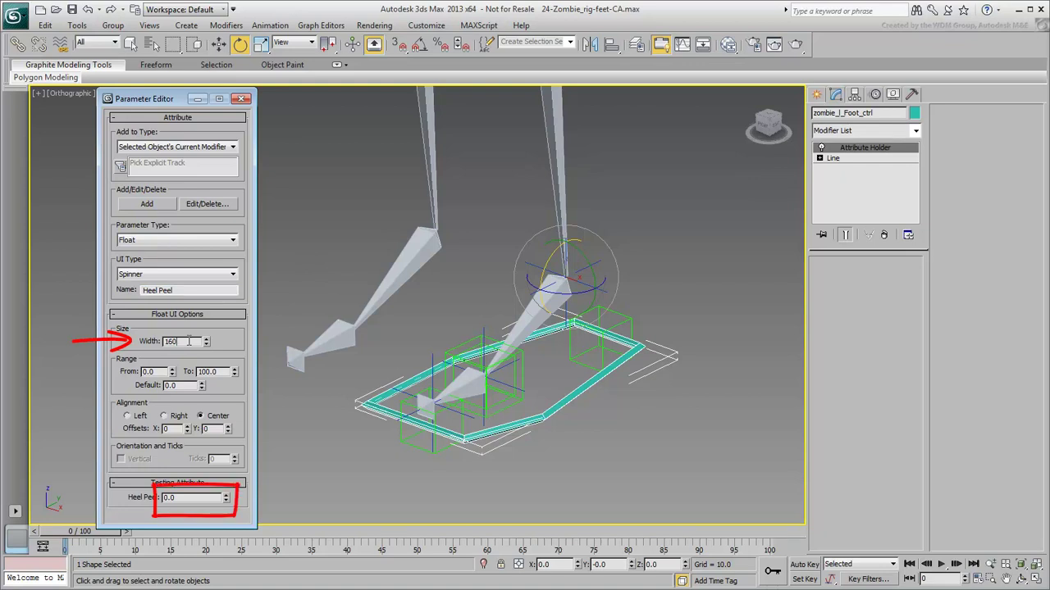
Set the Heel Peel spinner's width to 100 and alignment to Right.
left_click_drag(188, 341, 151, 340)
type("100")
key("Return")
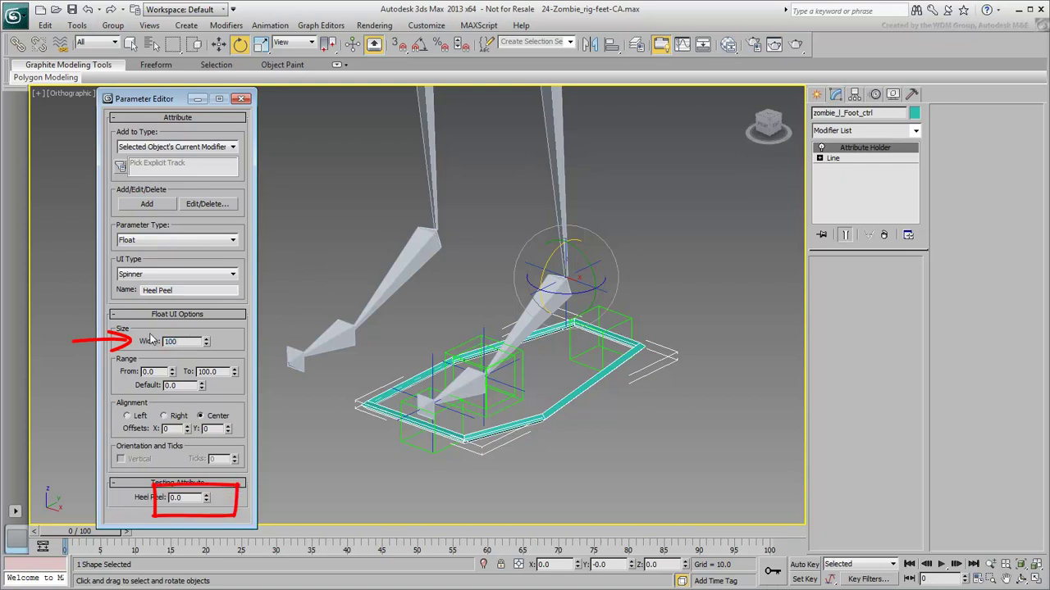
key("Escape")
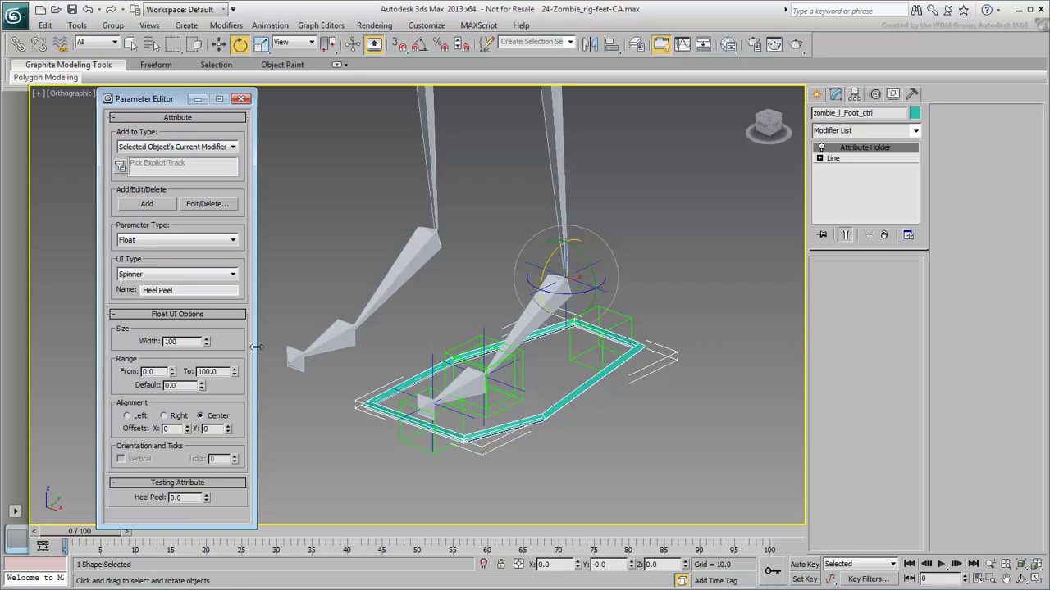
mouse_move(54, 417)
left_mouse_down()
mouse_move(115, 414)
mouse_move(93, 425)
left_mouse_up()
mouse_move(102, 484)
left_mouse_down()
mouse_move(101, 514)
mouse_move(250, 486)
left_mouse_up()
left_click(173, 419)
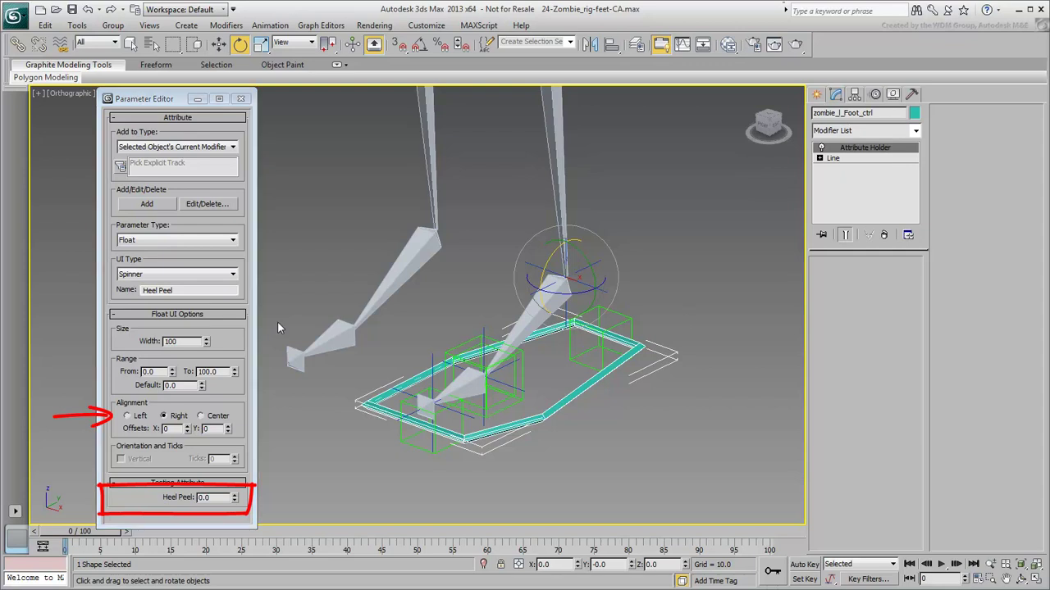
key("Escape")
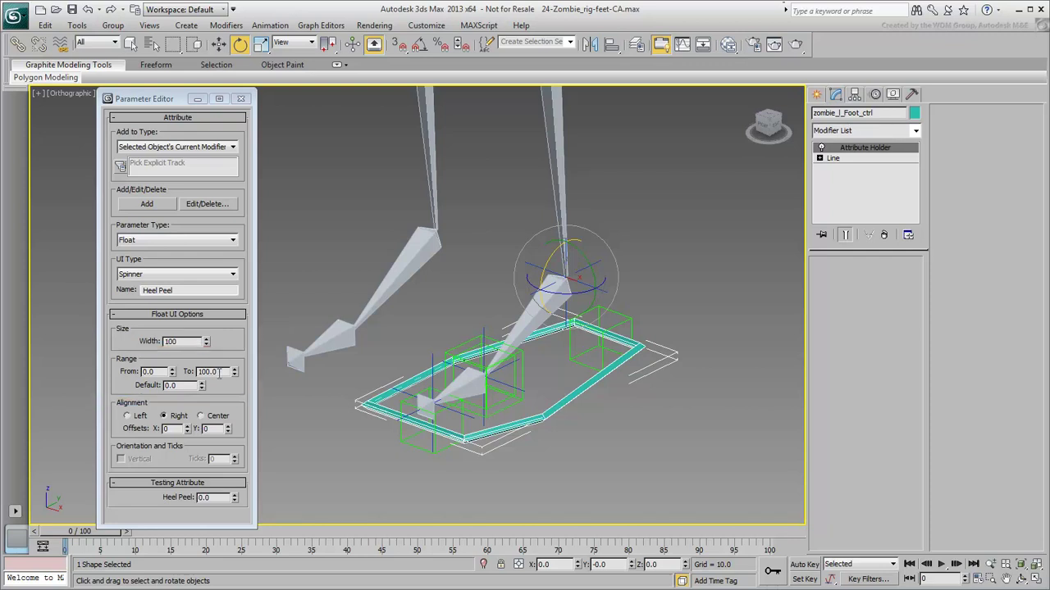
Set the range maximum to 10, test the spinner and reset it to 0.0.
left_click_drag(217, 372, 198, 372)
type("1")
key("Return")
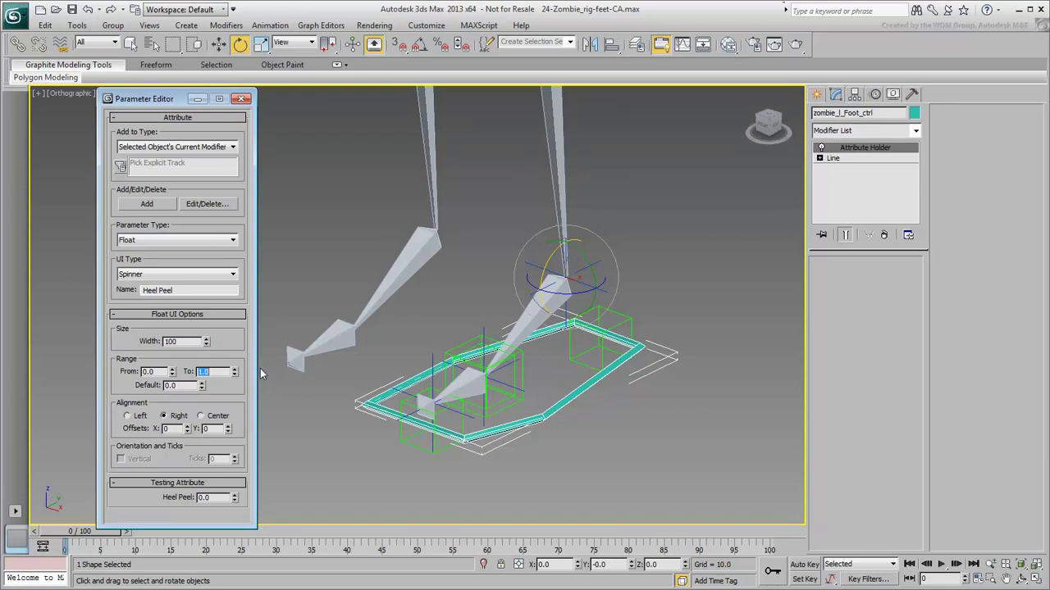
type("10")
key("Return")
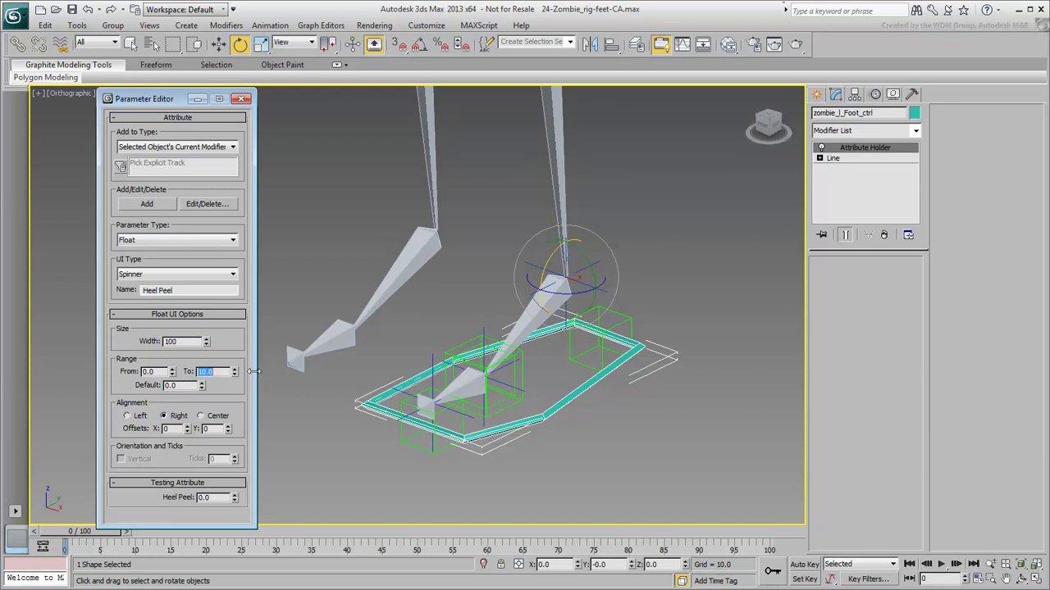
left_click_drag(234, 497, 236, 492)
right_click(234, 495)
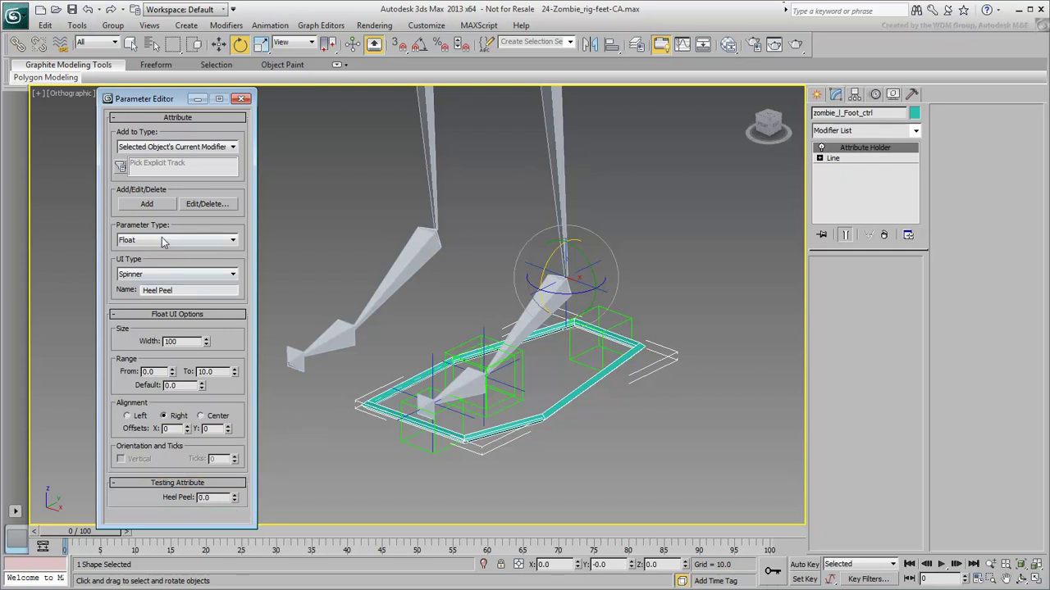
Add Heel Peel to the foot control and test its Custom Attributes spinner up to 10.0.
left_click(147, 204)
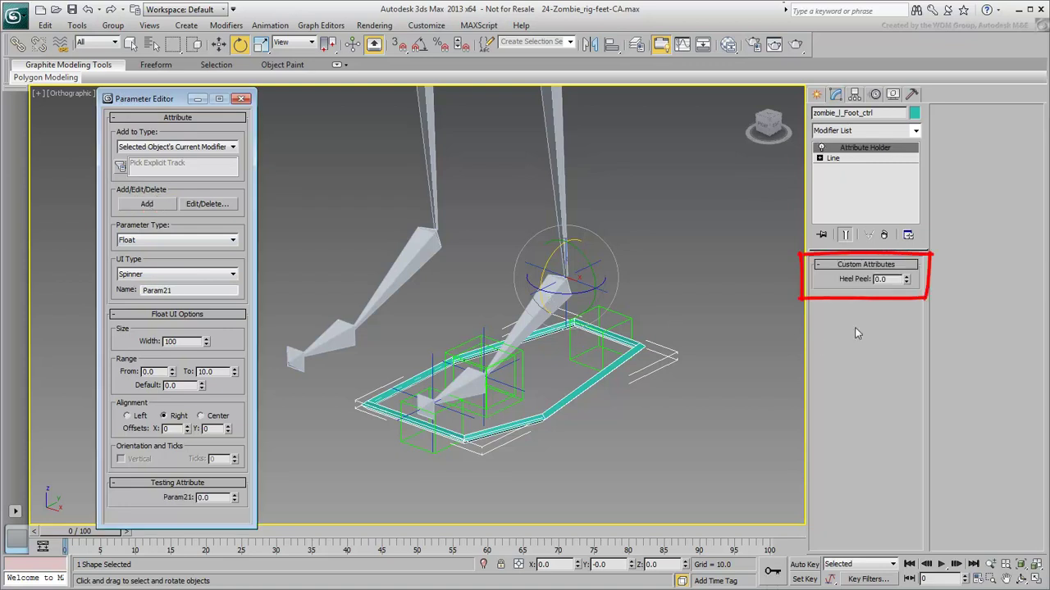
left_click_drag(906, 279, 916, 398)
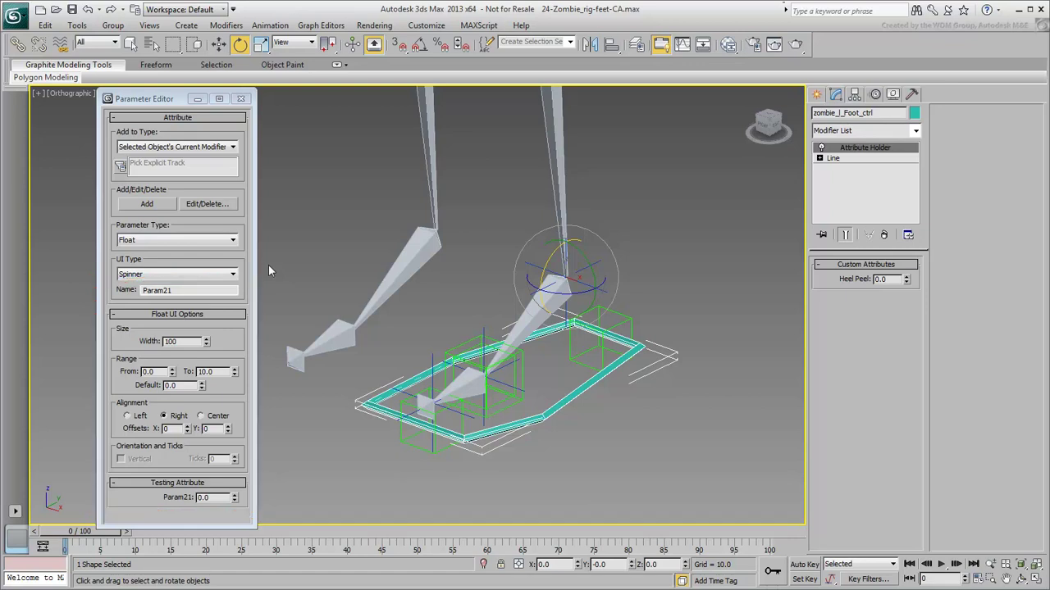
Name the next attribute 'Toe Tap' and add it to the foot control.
key("Escape")
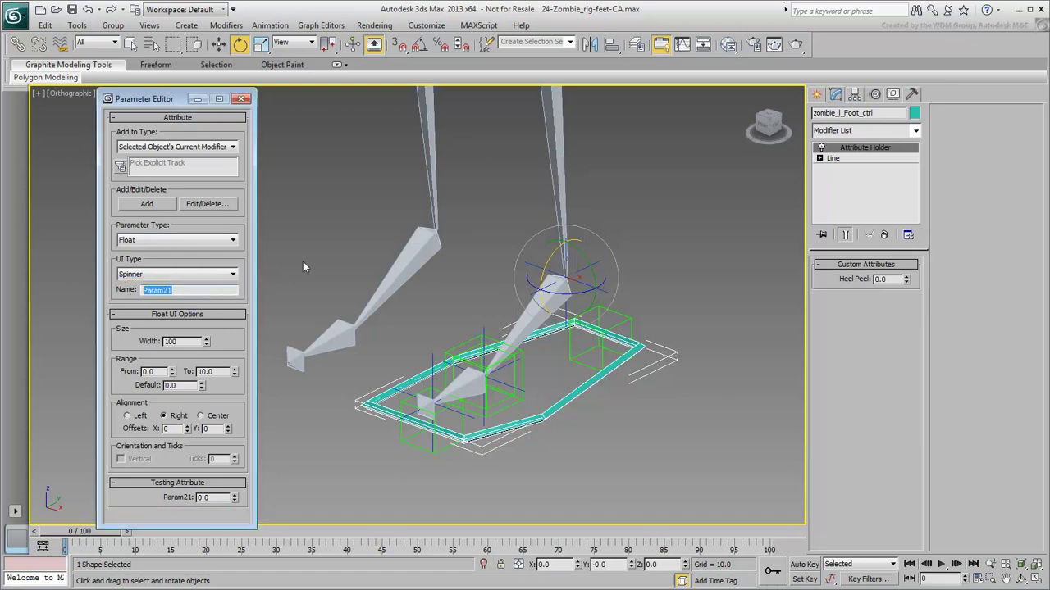
type("Toe Tap")
key("Return")
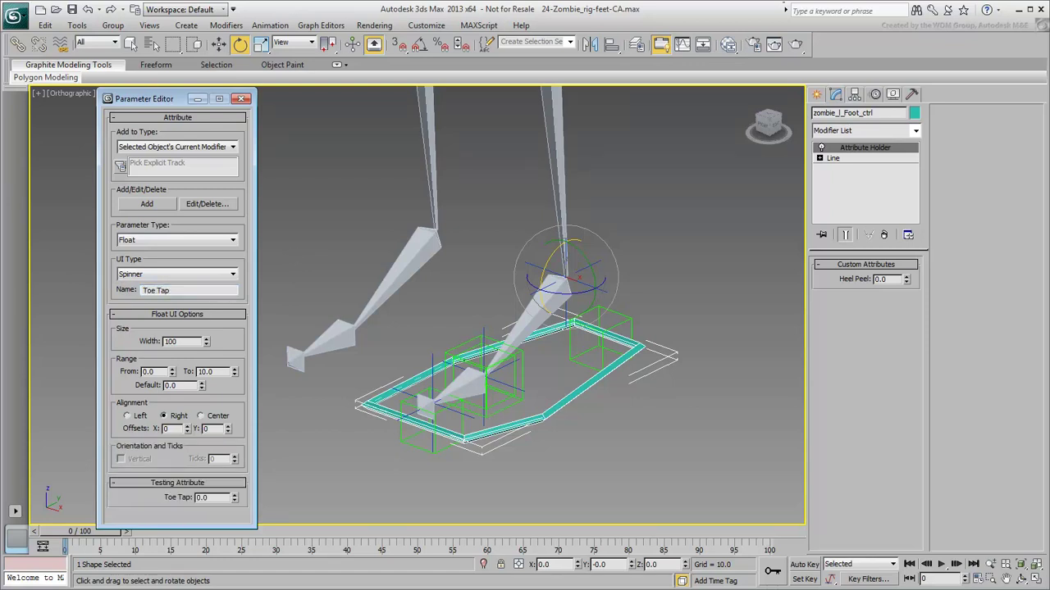
left_click(147, 204)
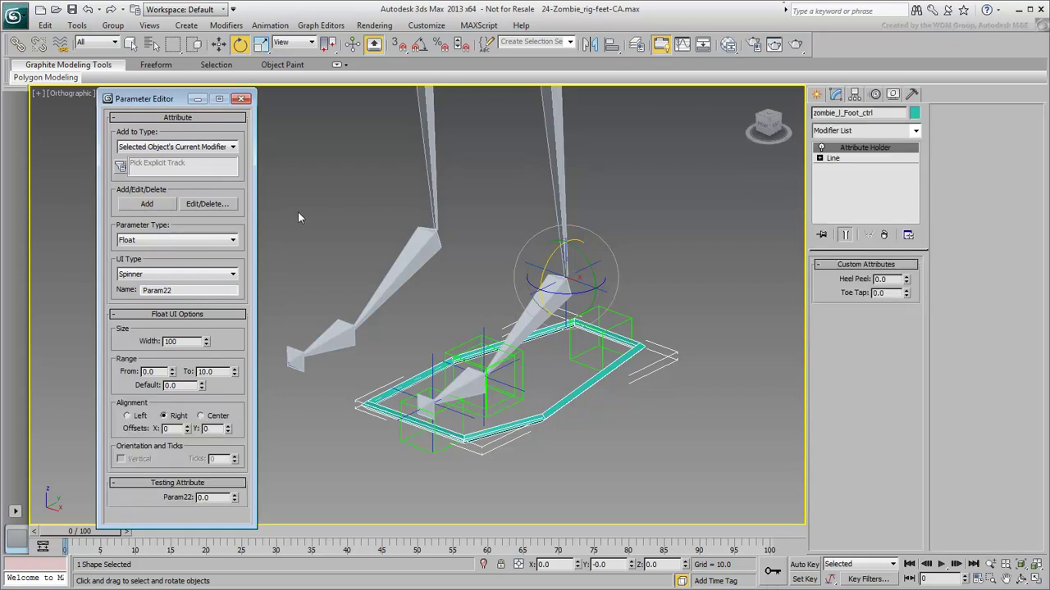
Rename the next attribute 'Toe Twist' and preview the twist by rotating the ToeLift helper.
double_click(186, 290)
type("Toe Twist")
key("Return")
left_click(419, 450)
right_click(418, 449)
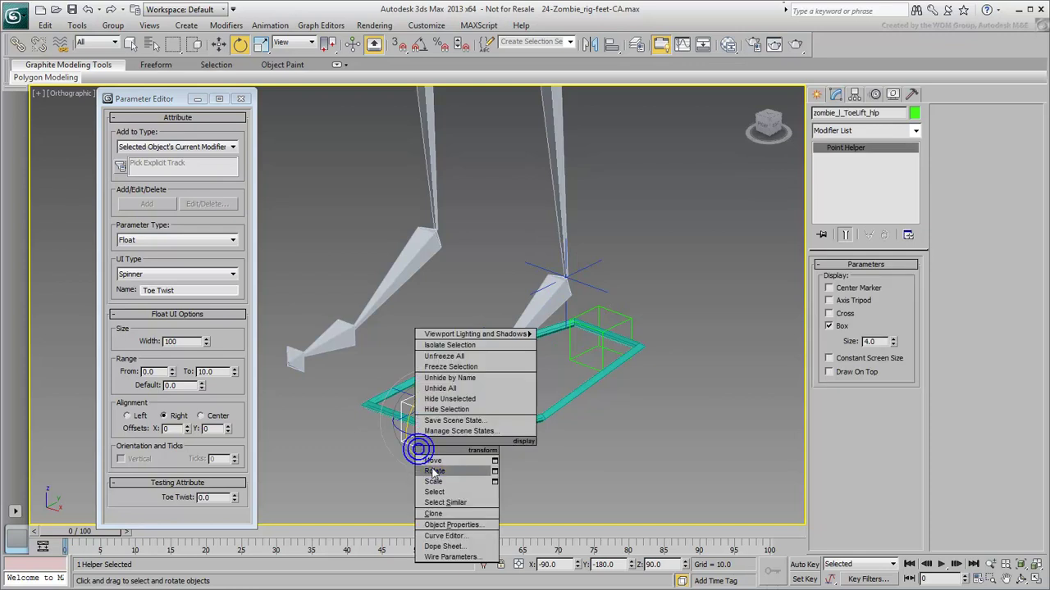
left_click(434, 471)
left_click_drag(433, 447, 479, 438)
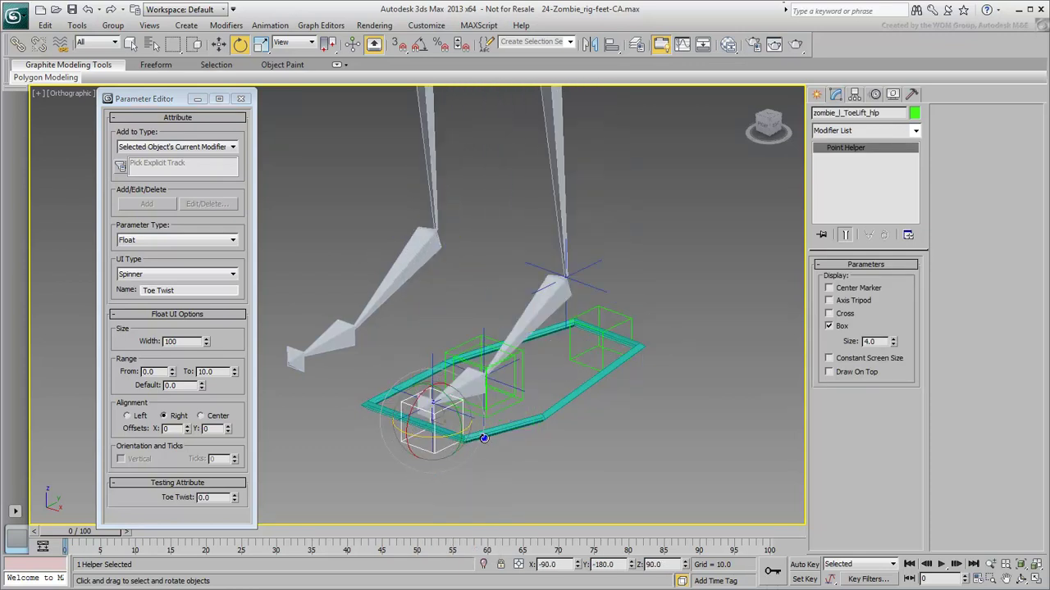
Set Toe Twist's range minimum to -10 and reselect the cyan foot control.
double_click(147, 372)
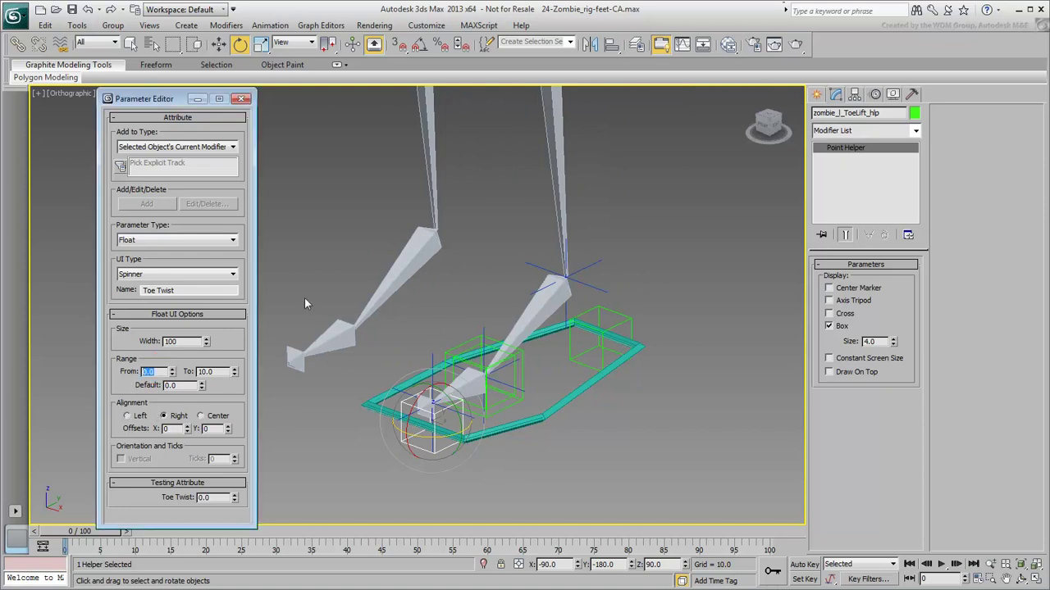
type("-10")
key("Return")
left_click(569, 423)
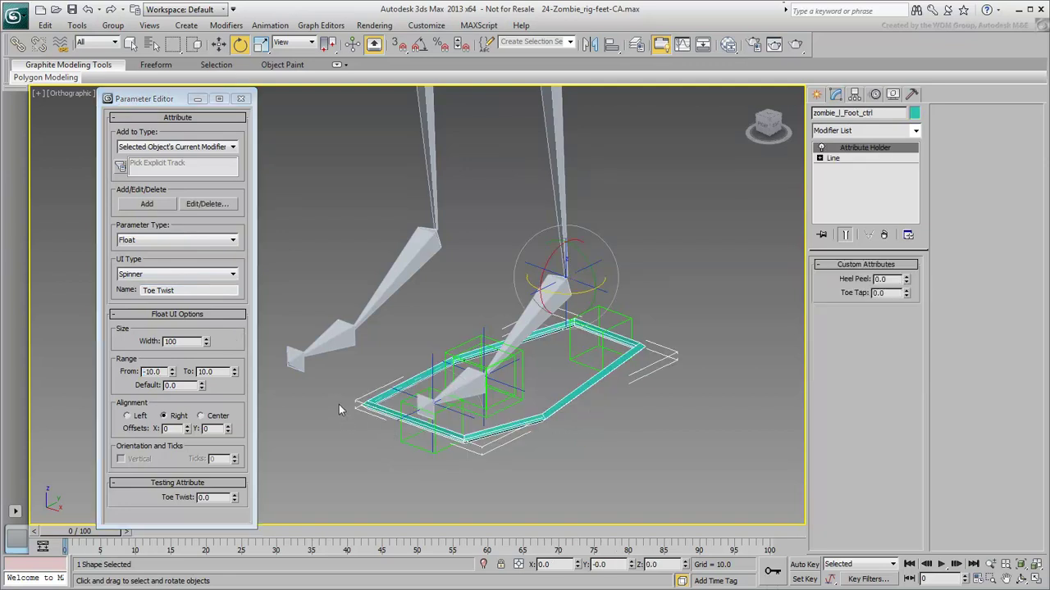
Add Toe Twist to the foot control and preview the toe lift helper's rotation.
left_click(147, 203)
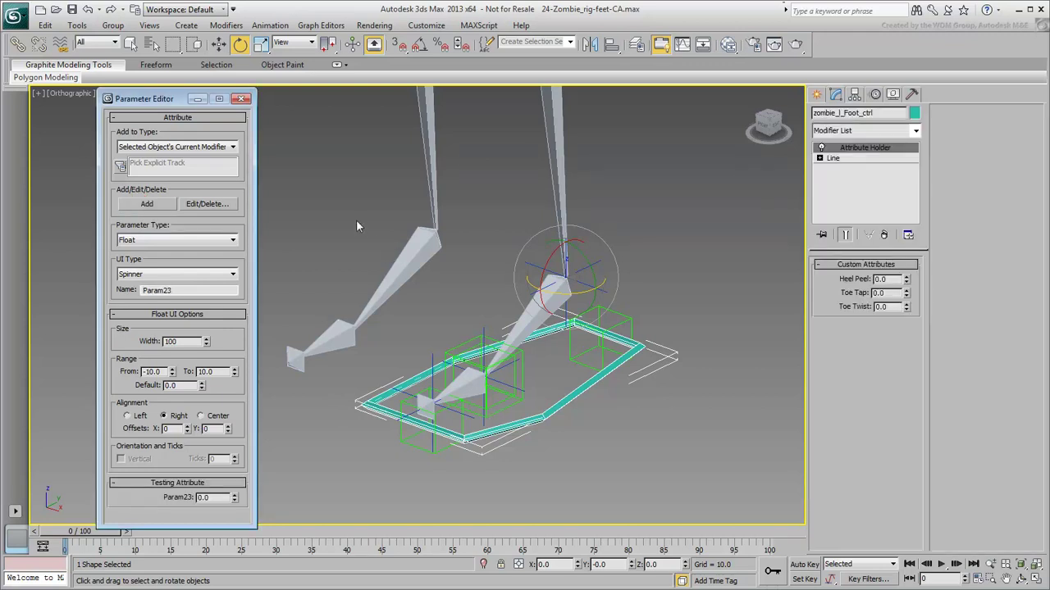
left_click(419, 456)
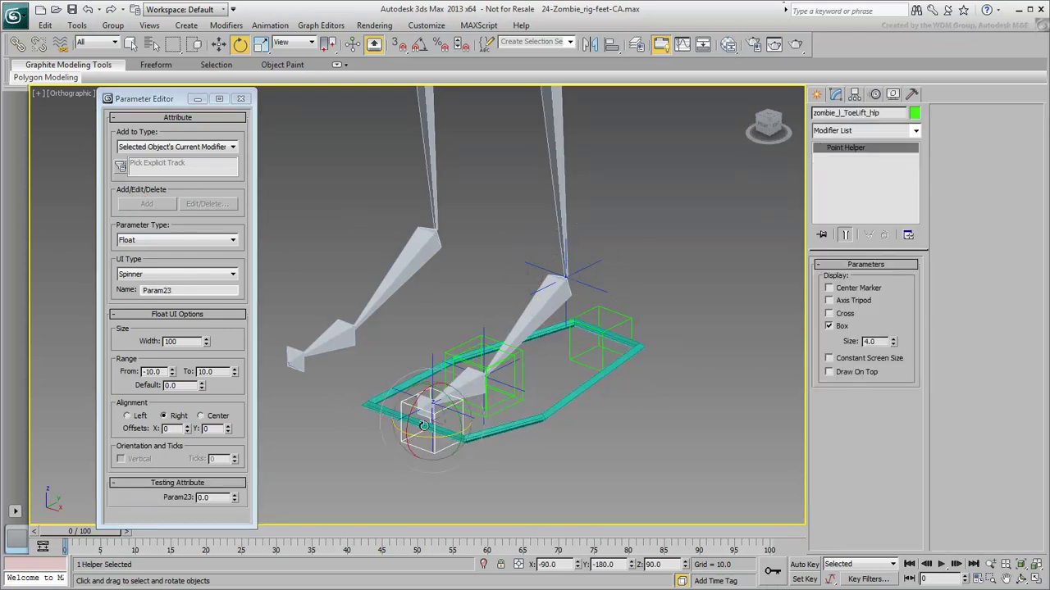
left_click_drag(408, 409, 405, 448)
left_click(544, 417)
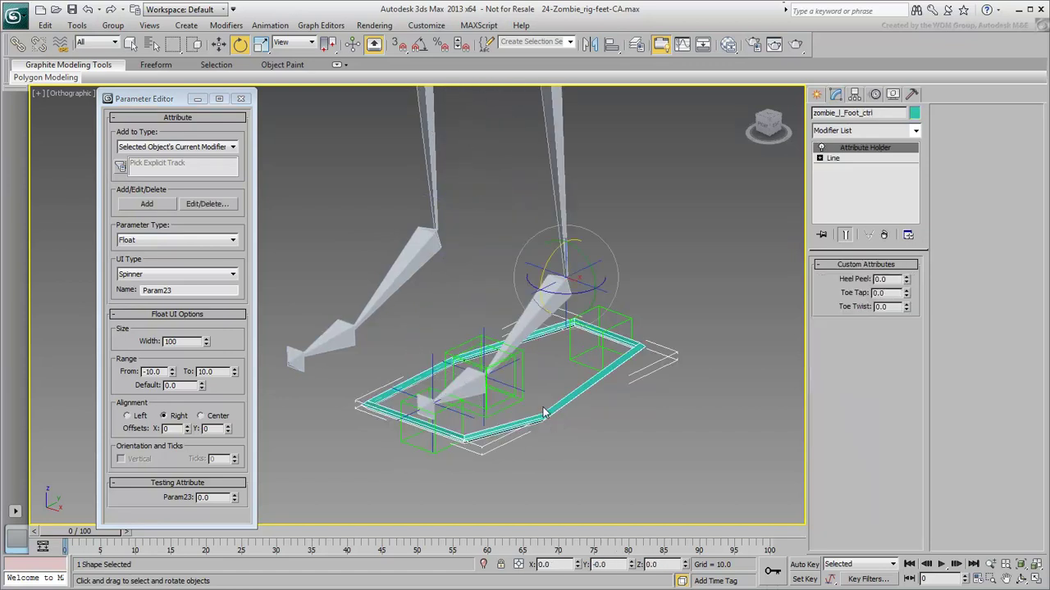
Add a 'Toe Lift' spinner with its range minimum reset to 0.
double_click(180, 289)
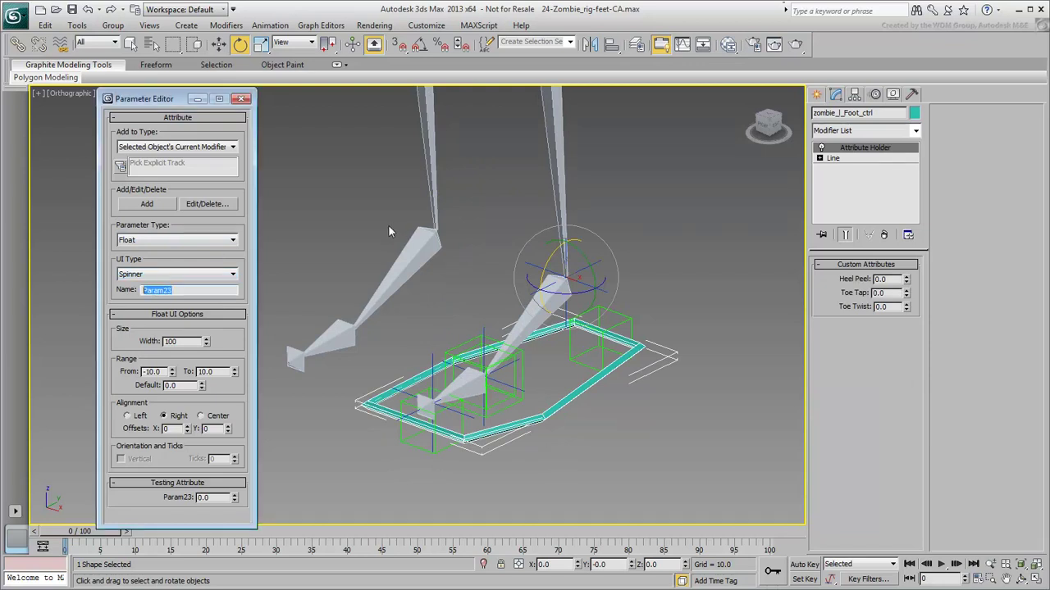
type("Toe Lift")
right_click(173, 374)
left_click(146, 203)
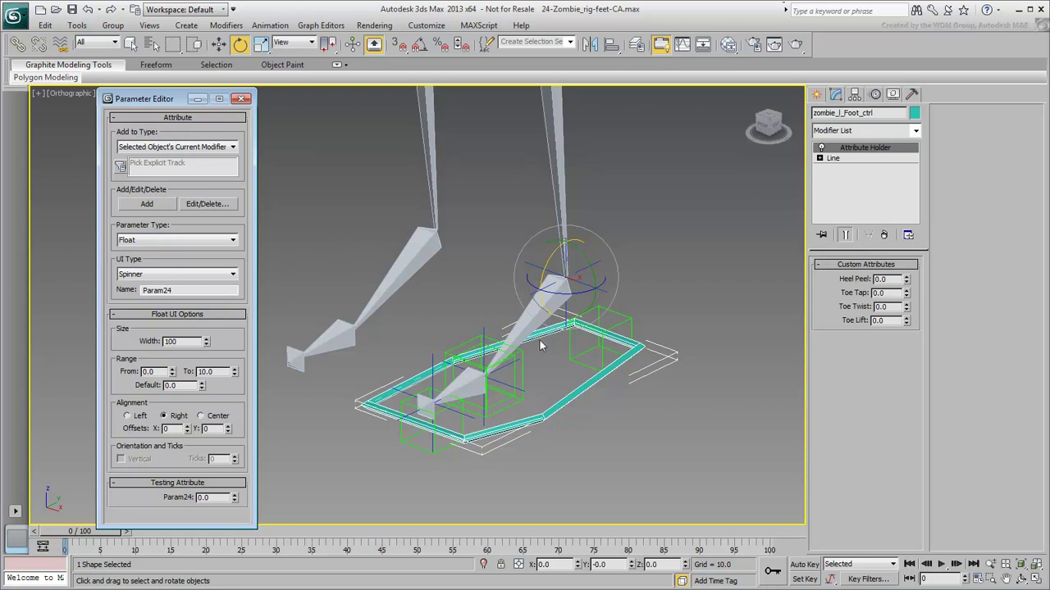
Preview the heel helper rotation, then add a 'Heel Twist' spinner ranging -10 to 10.
left_click(625, 325)
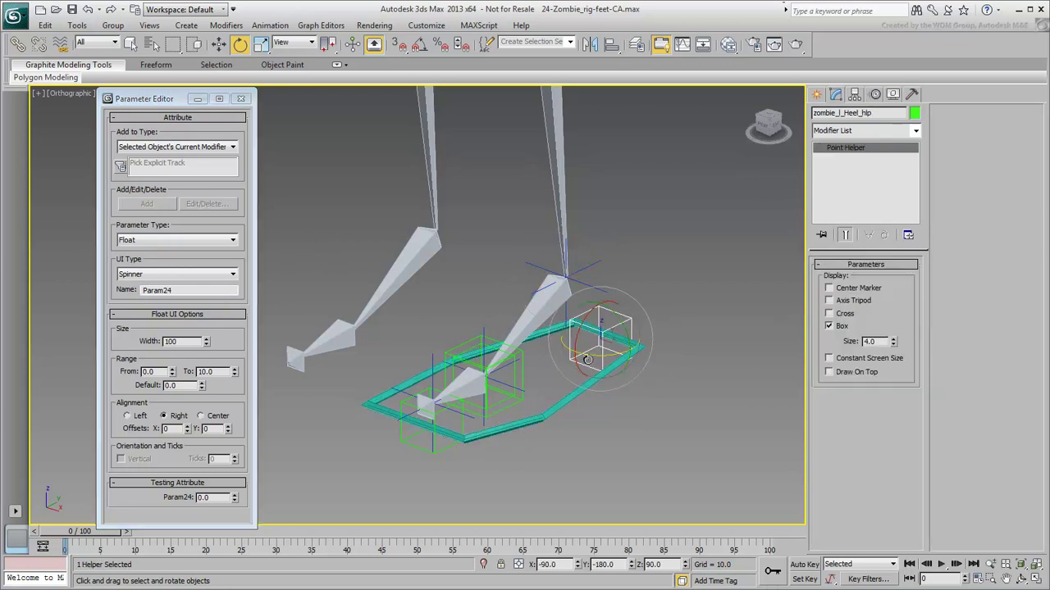
left_click_drag(625, 325, 604, 246)
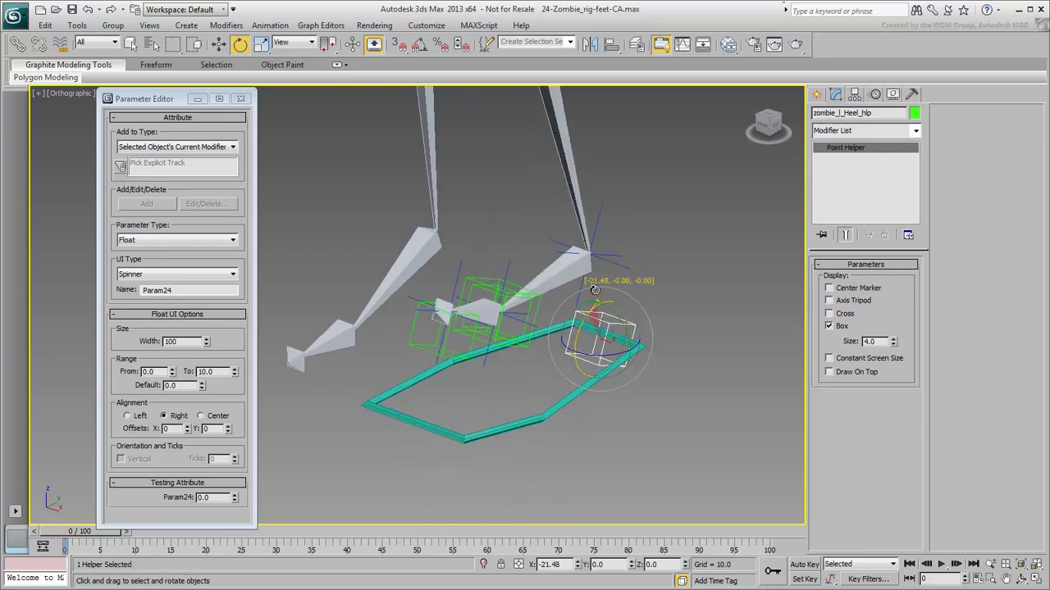
right_click(604, 246)
left_click(543, 417)
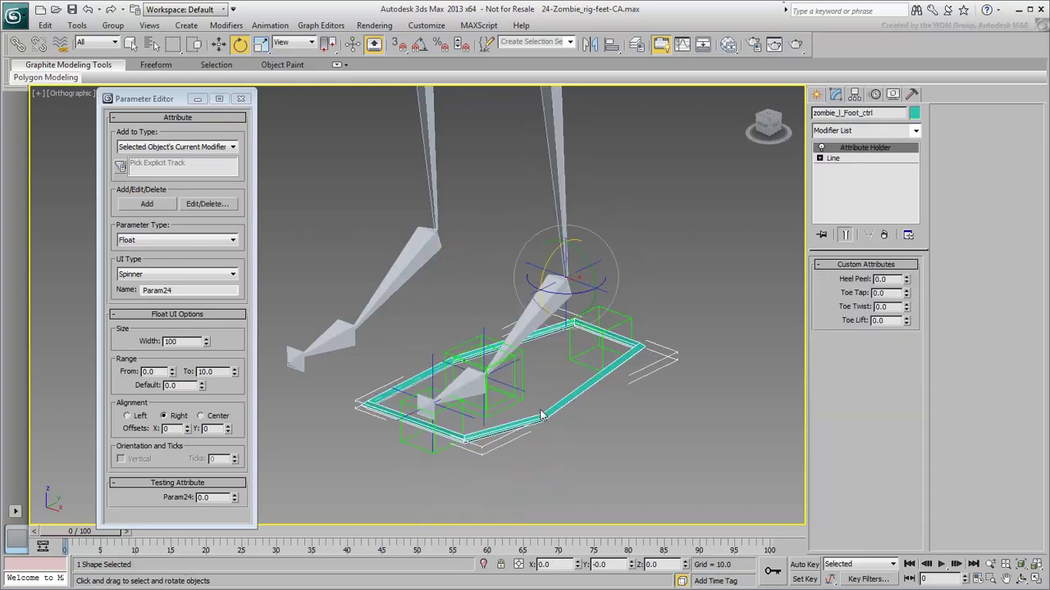
left_click_drag(186, 291, 131, 283)
type("H")
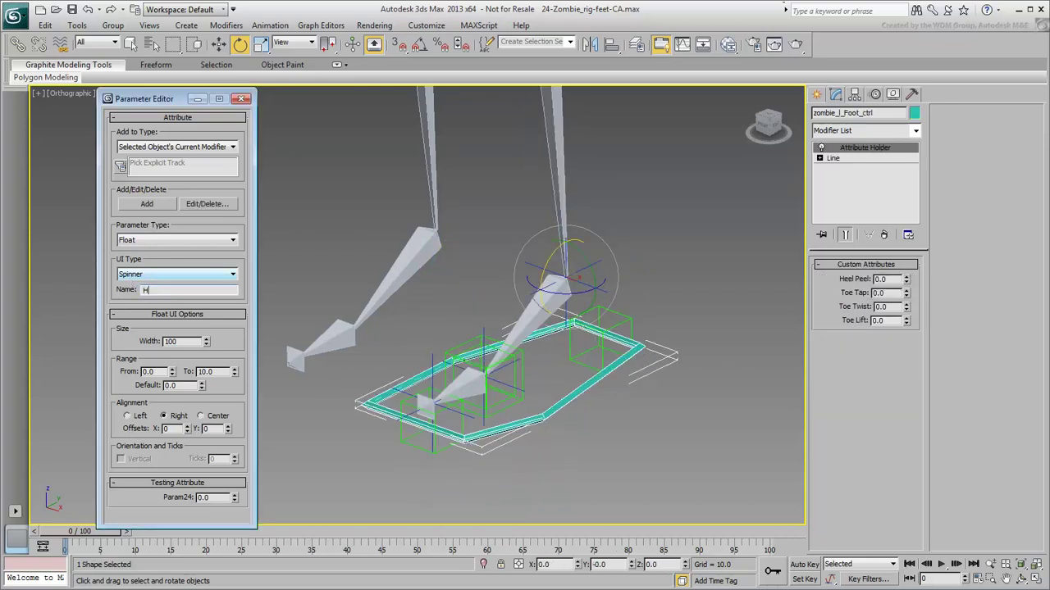
type("eel Twist")
left_click_drag(155, 372, 128, 372)
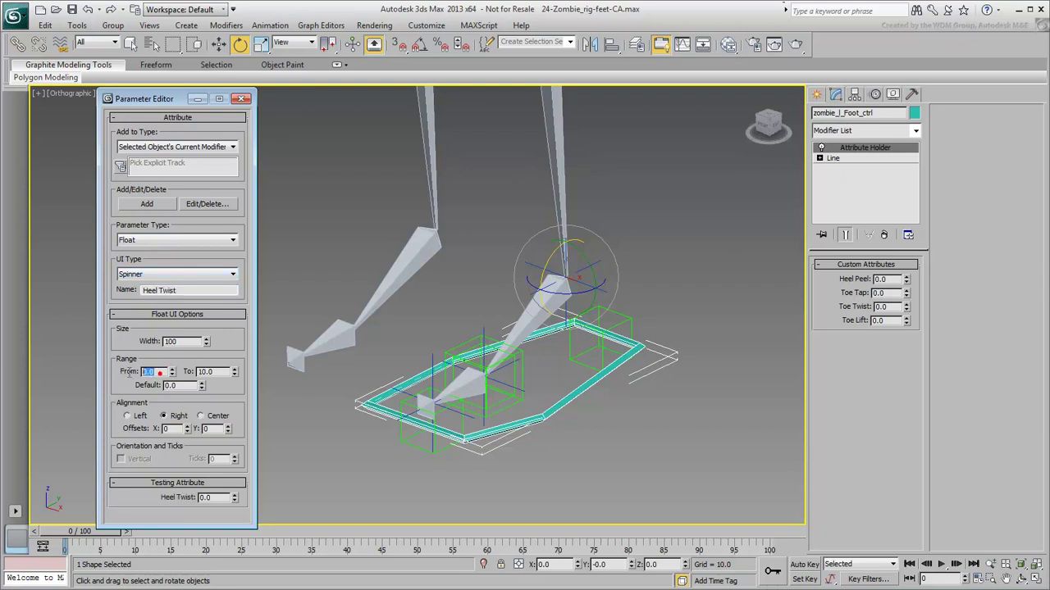
type("-10")
key("Return")
left_click(146, 203)
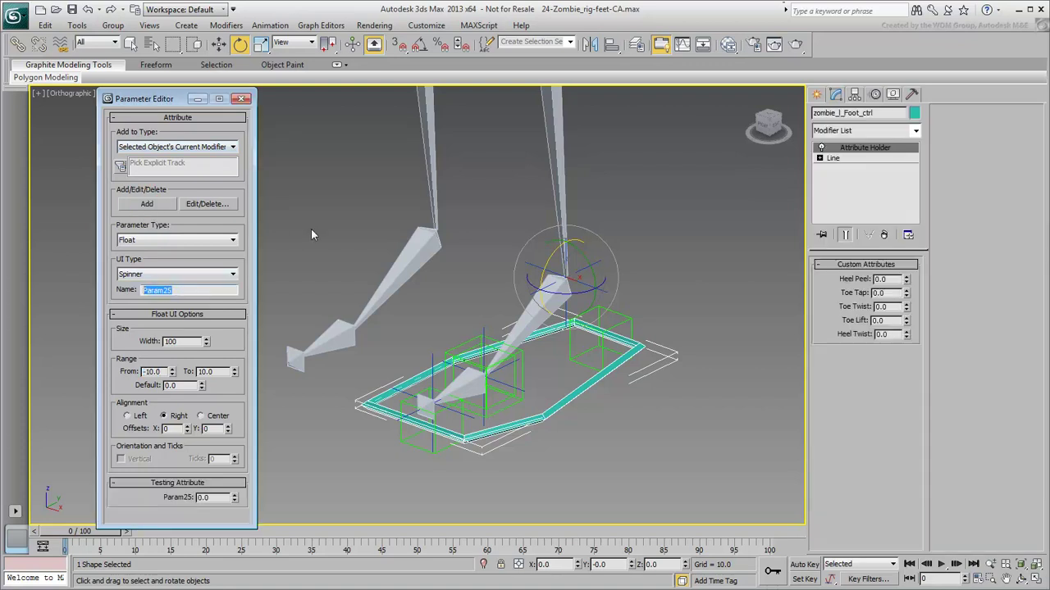
Add a 'Heel Lift' spinner and test Toe Tap by raising it to 10.
type("Heel Lift")
left_click(147, 207)
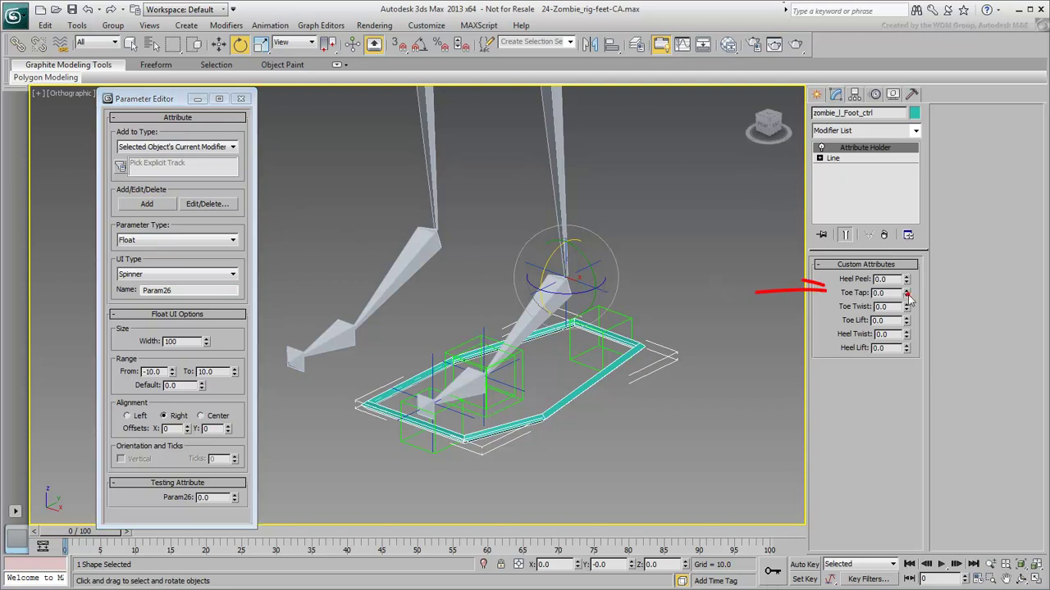
left_click_drag(906, 293, 913, 200)
right_click(913, 201)
left_click(510, 407)
left_click_drag(472, 367, 572, 428)
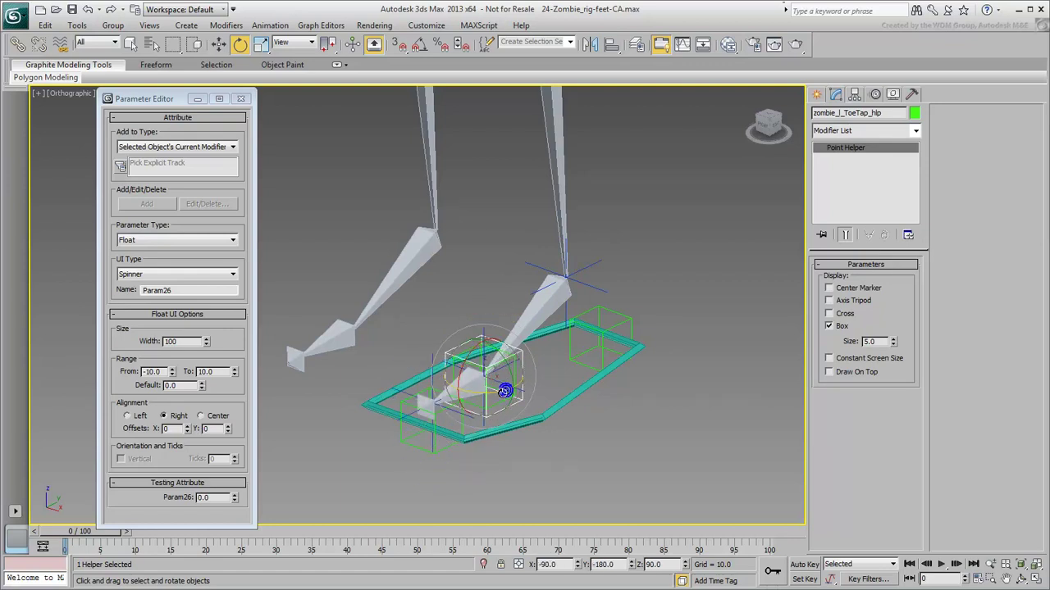
right_click(573, 428)
left_click(559, 406)
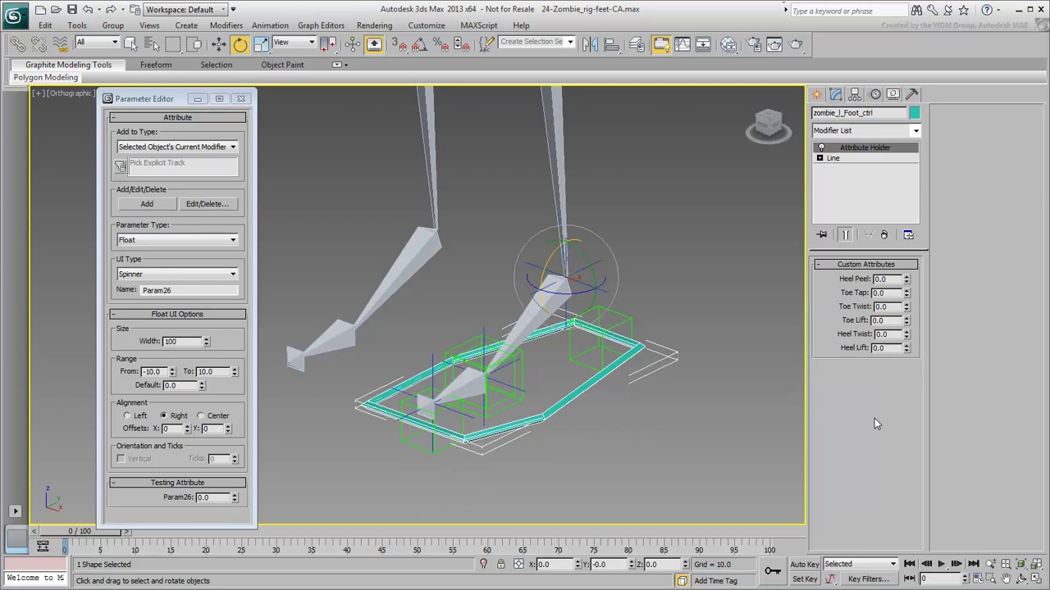
left_click(907, 291)
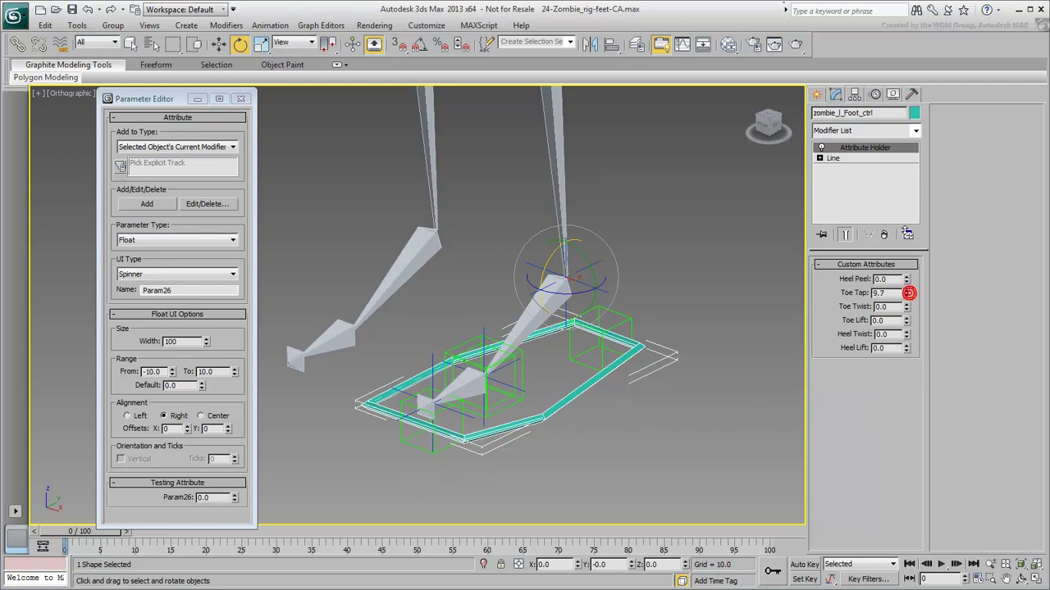
left_click(900, 403)
Through Edit/Delete, change Toe Tap's range minimum to -10, apply the change and close the dialog.
left_click(212, 204)
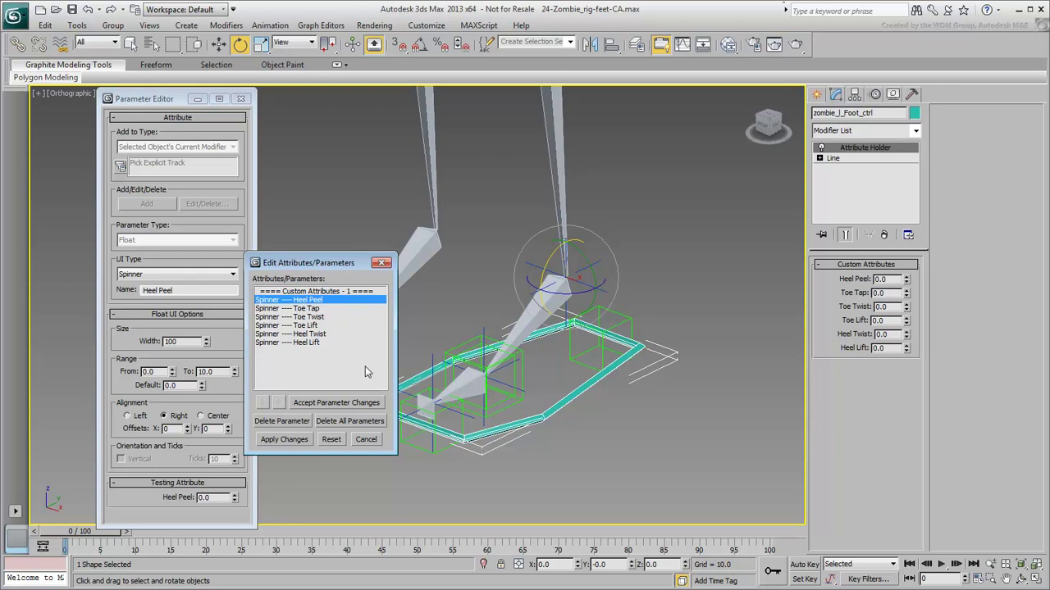
left_click(295, 308)
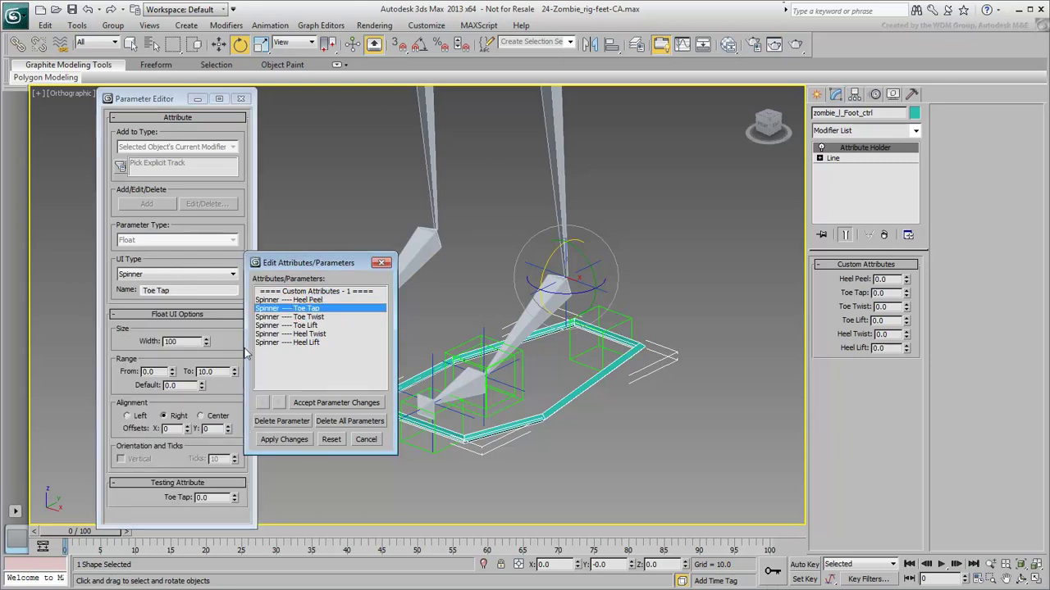
double_click(154, 371)
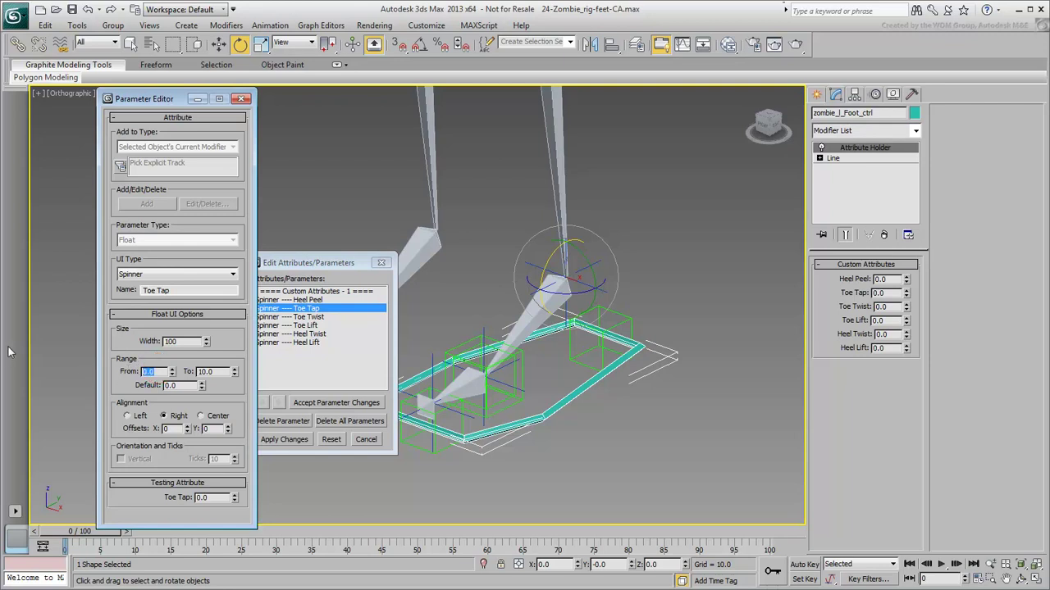
type("-10")
key("Return")
left_click_drag(298, 264, 322, 260)
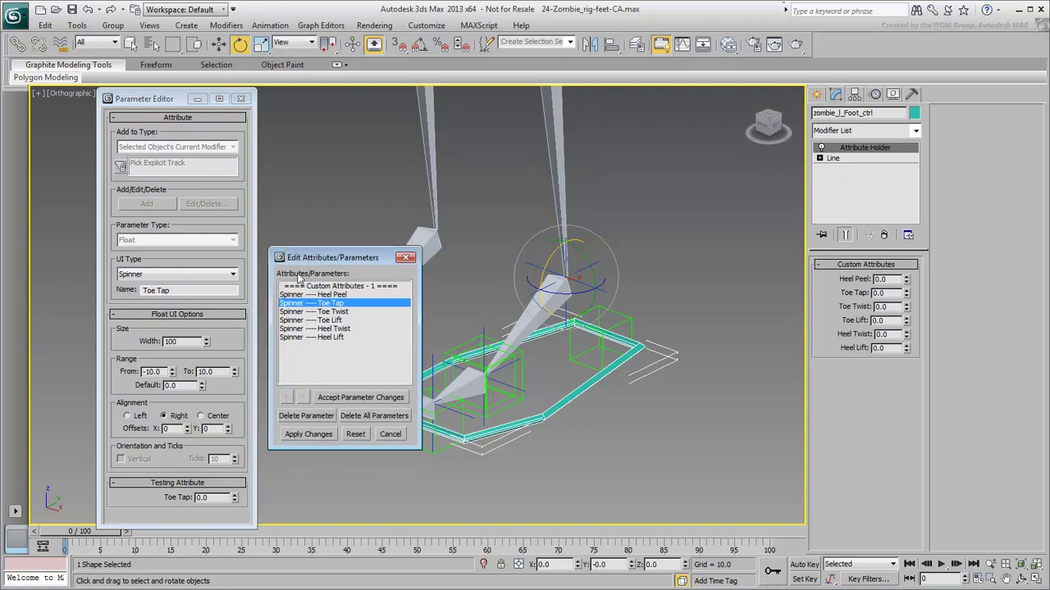
left_click(310, 439)
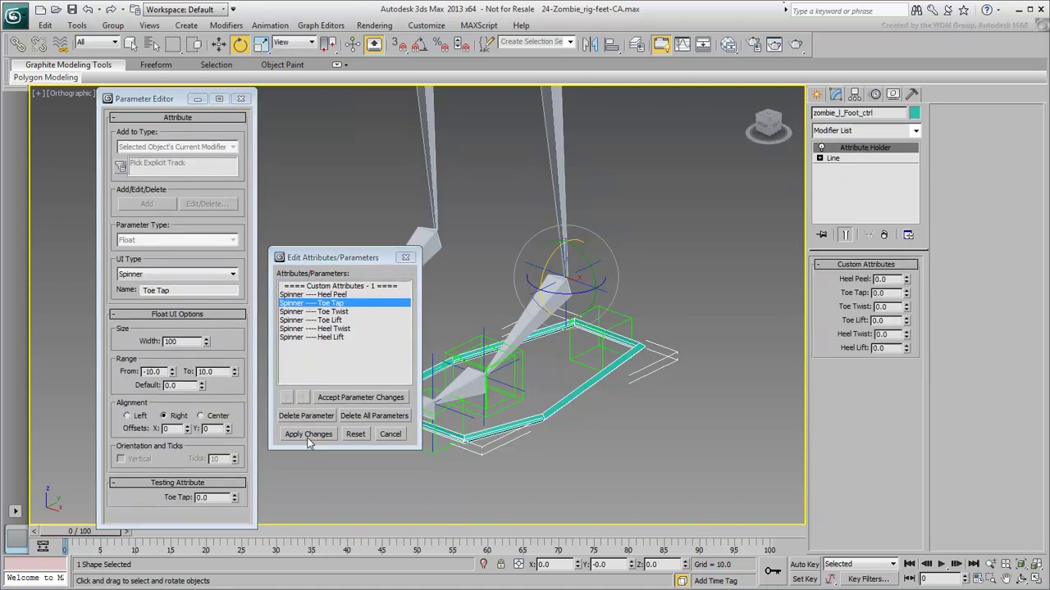
left_click(405, 258)
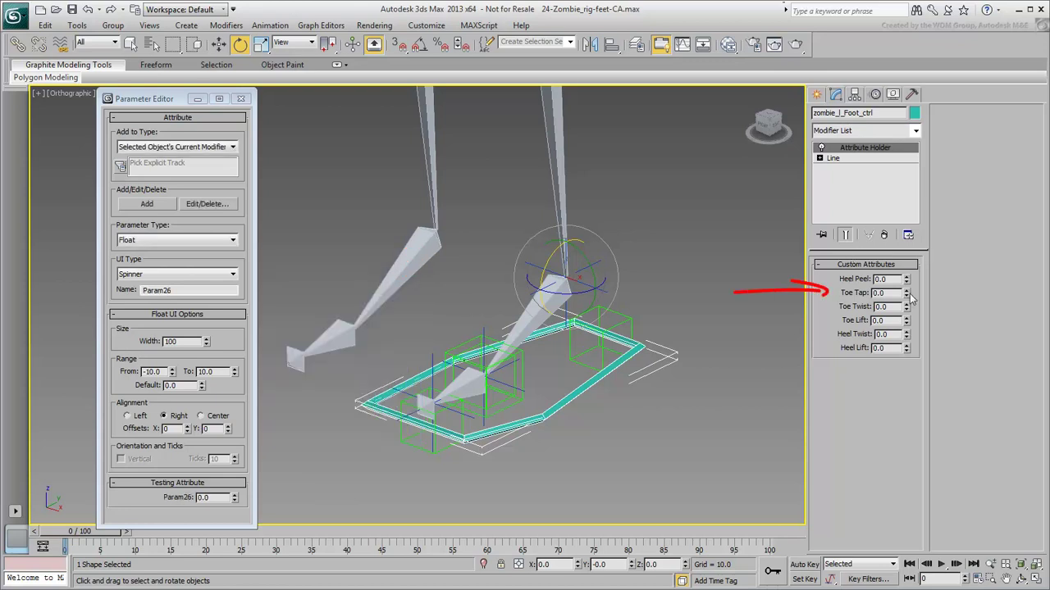
Enter -1.2 in Toe Tap to confirm negatives work, reset it to 0, and close the Parameter Editor.
left_click_drag(907, 295, 902, 277)
type("-1.2")
left_click(882, 307)
right_click(907, 292)
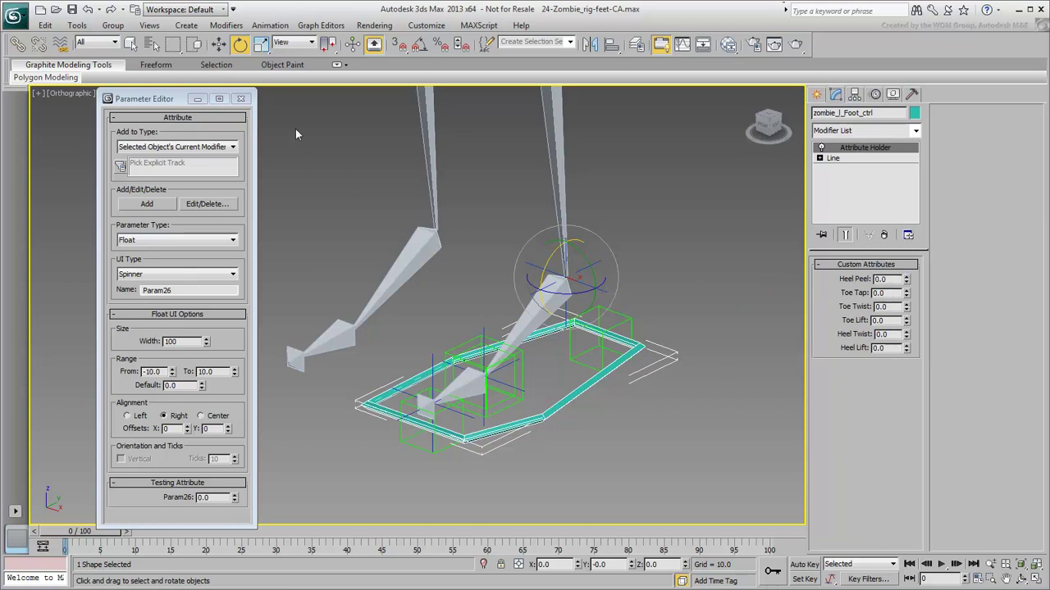
left_click(243, 99)
middle_click_drag(608, 387, 559, 377)
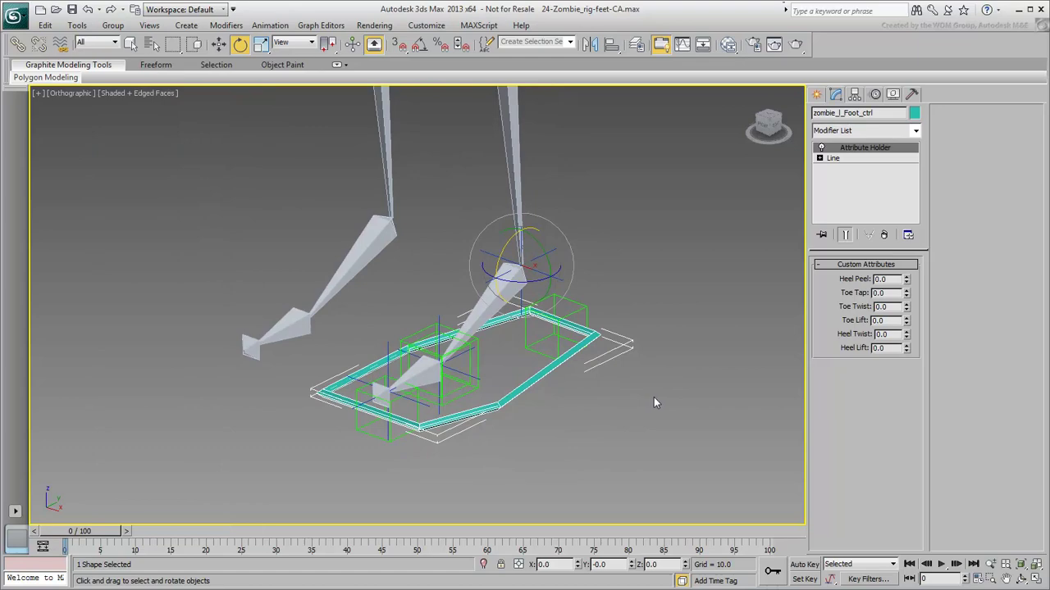